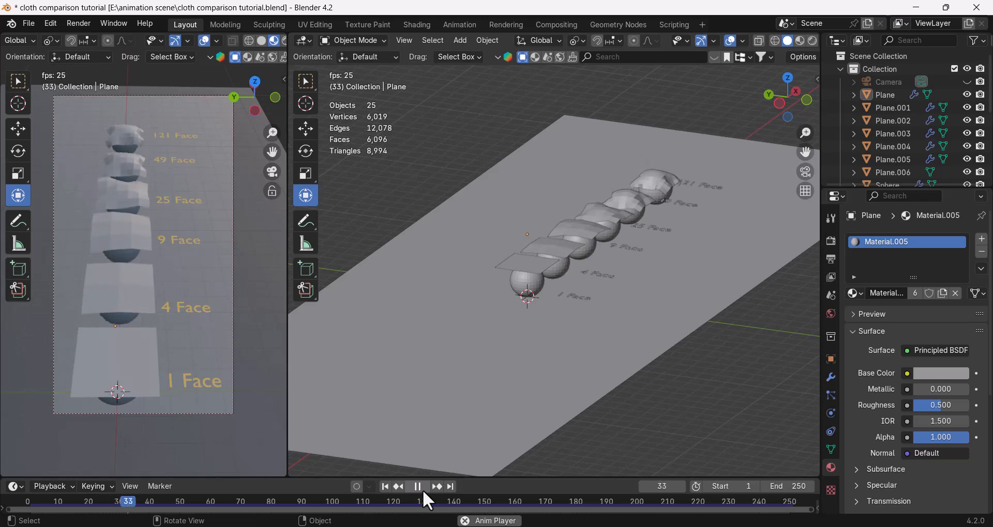
Replay the cloth comparison animation from the first frame and examine how the planes with different face counts drape over the spheres
left_click(423, 489)
left_click(386, 490)
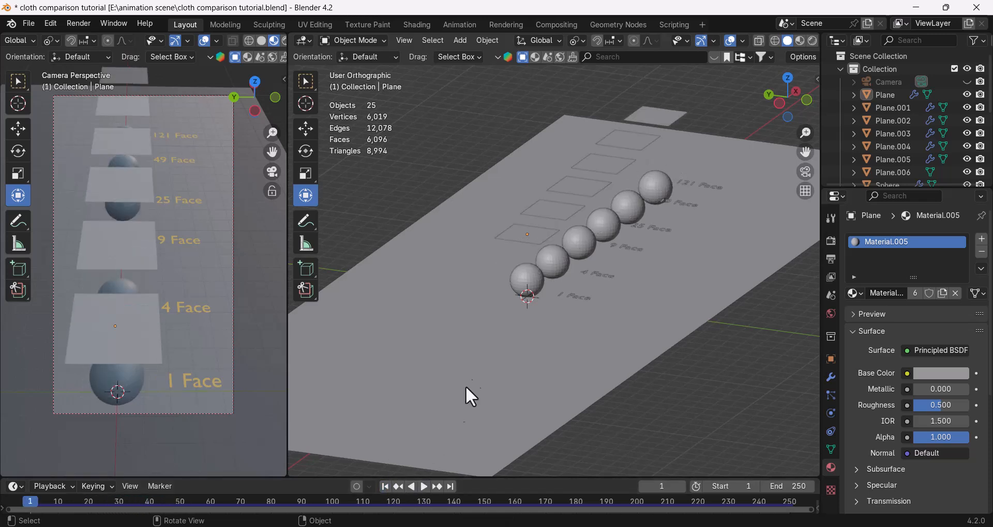
left_click(424, 487)
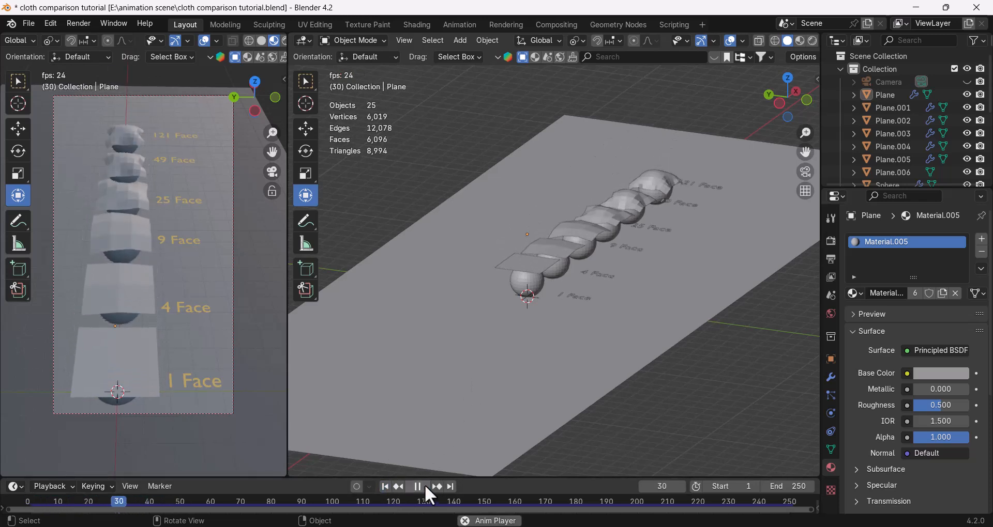
left_click(425, 487)
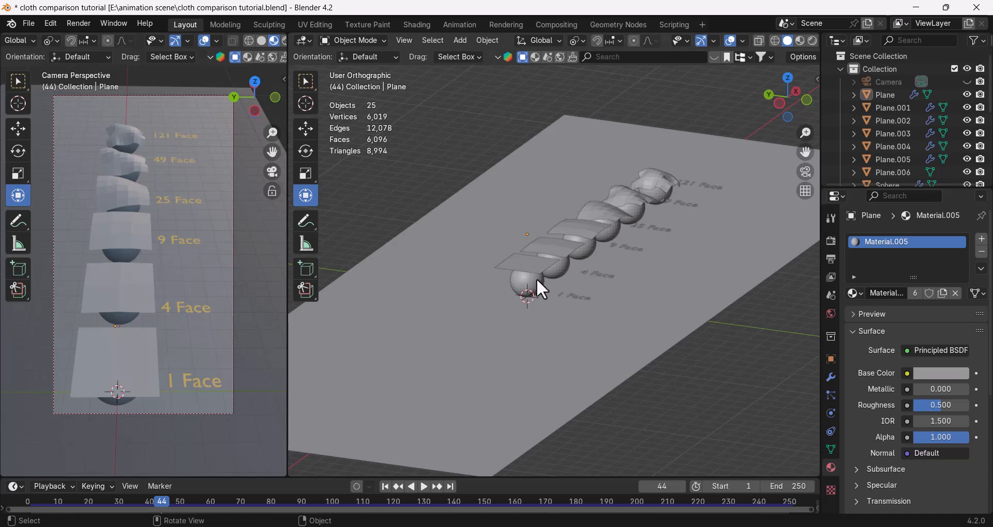
scroll(538, 279, "up", 4)
scroll(548, 282, "down", 2)
middle_click_drag(576, 255, 531, 301)
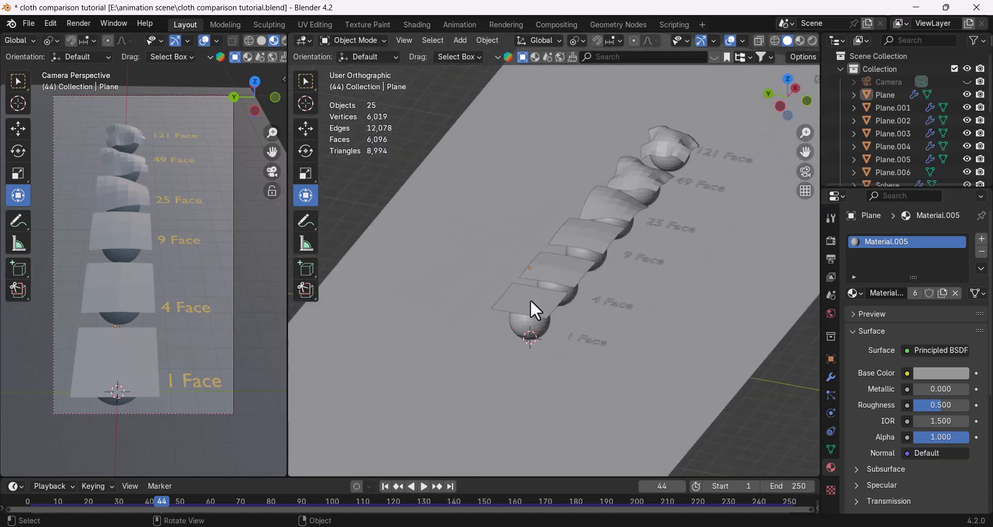
left_click(531, 304)
left_click(538, 327)
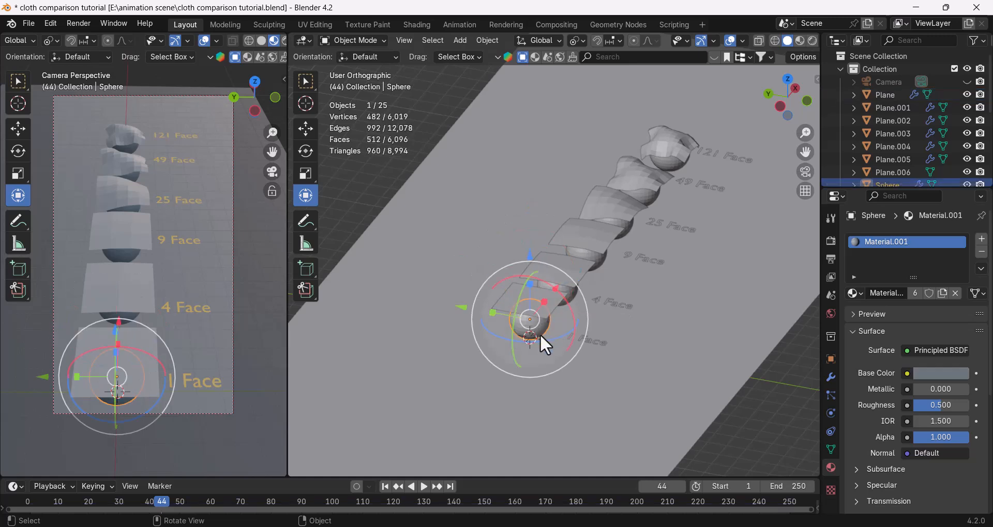
middle_click_drag(569, 304, 491, 235)
Start a new General scene and delete the default cube
left_click(28, 24)
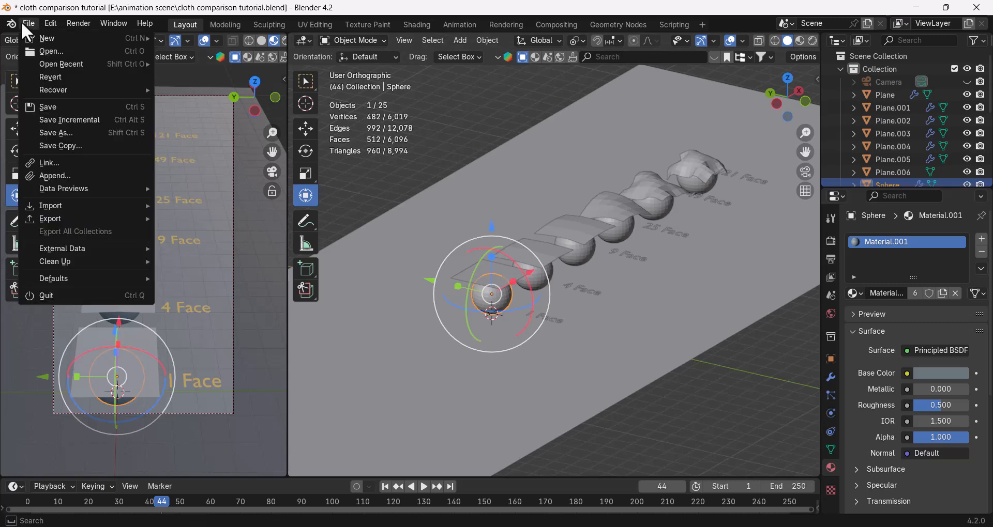
mouse_move(46, 38)
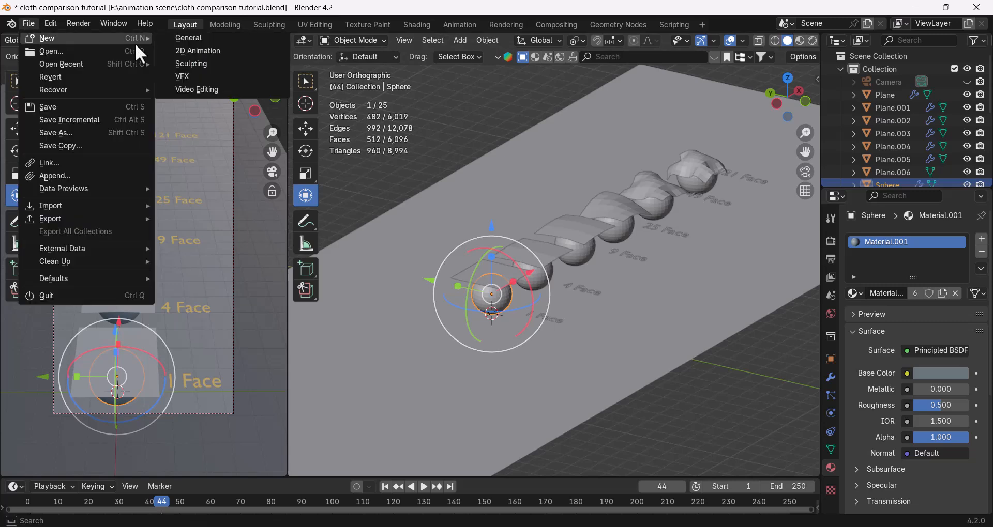
left_click(234, 38)
left_click(516, 291)
left_click(437, 277)
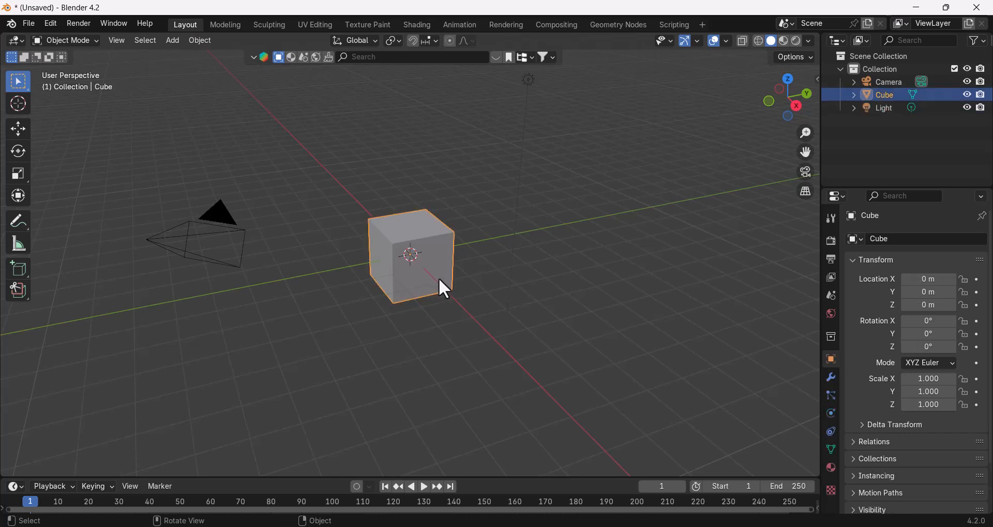
key("Delete")
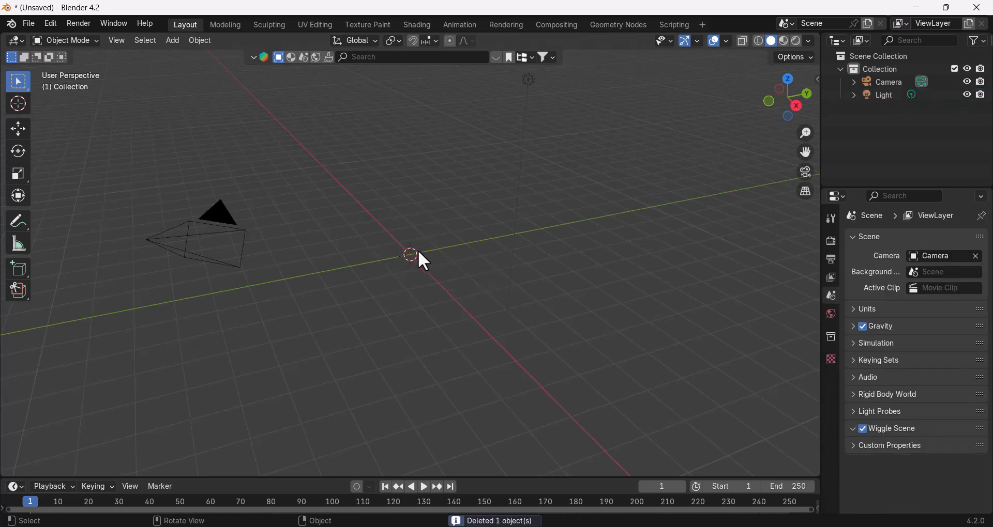
Turn on the Screencast Keys display for the 3D viewport
key("shift+a")
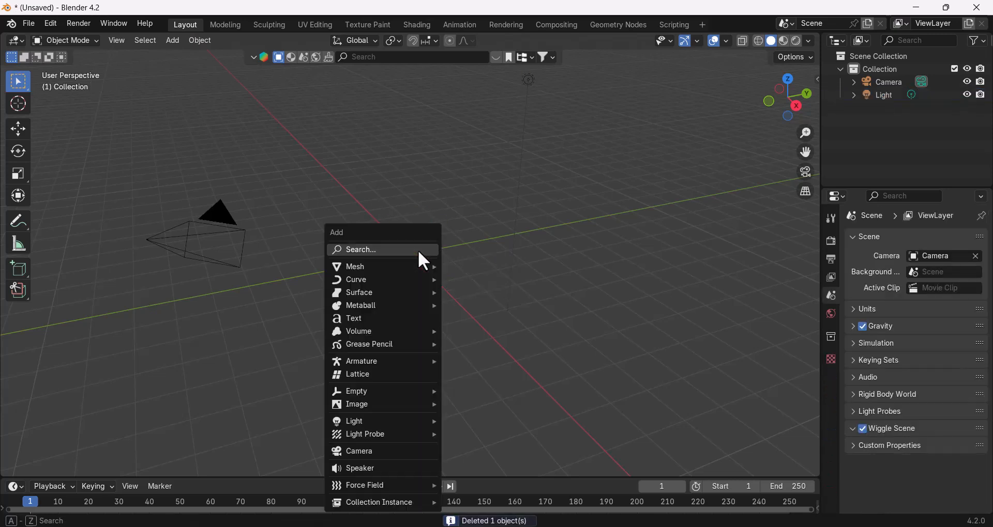
key("n")
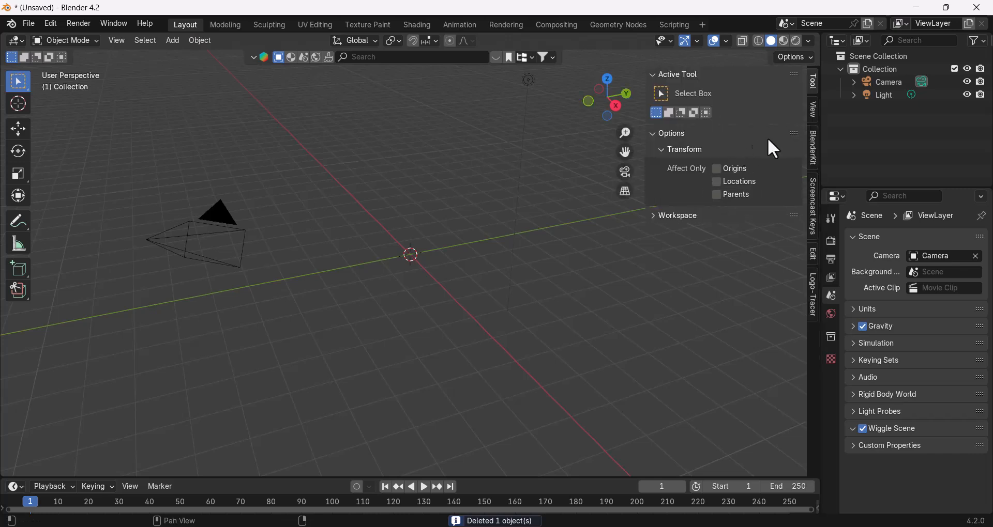
left_click(814, 195)
left_click(659, 76)
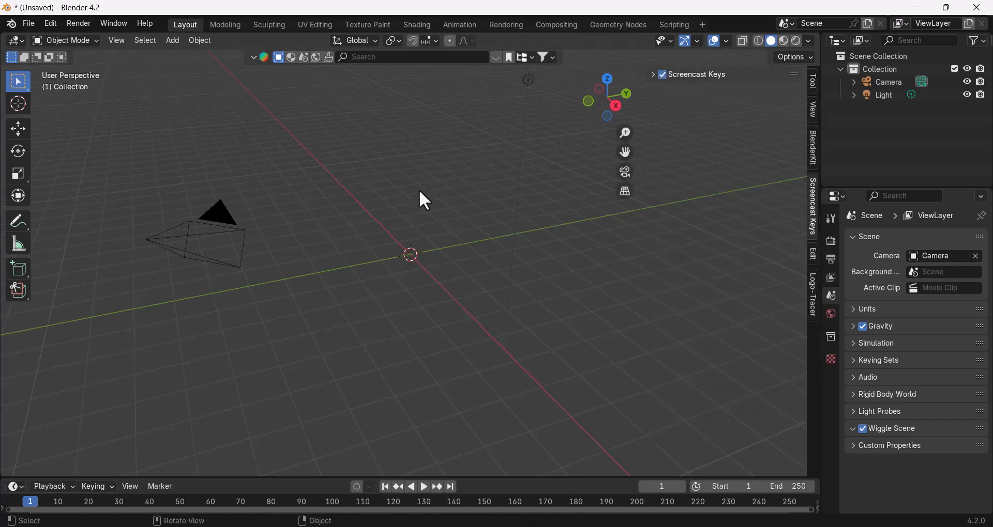
Add a UV sphere at the origin and raise it to 1 m on the Z axis
key("shift+a")
mouse_move(413, 206)
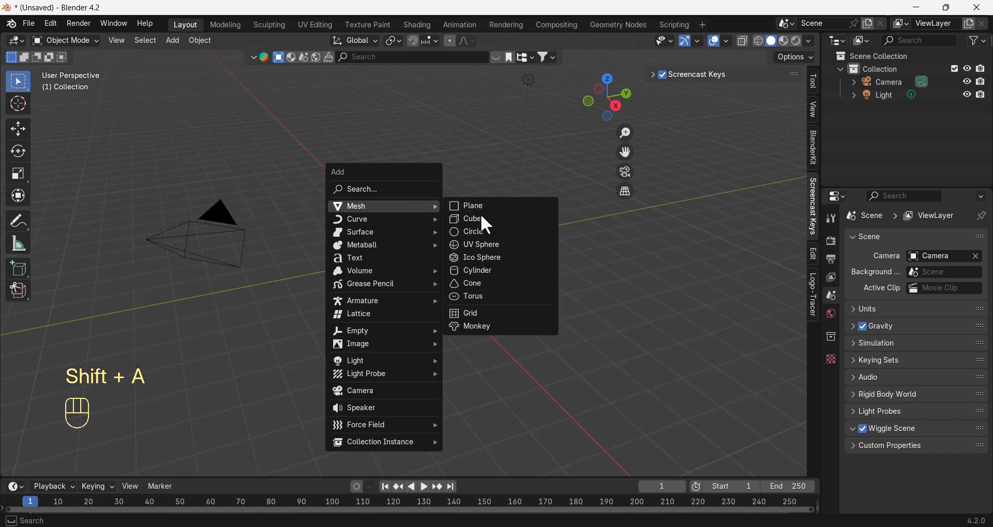
left_click(475, 247)
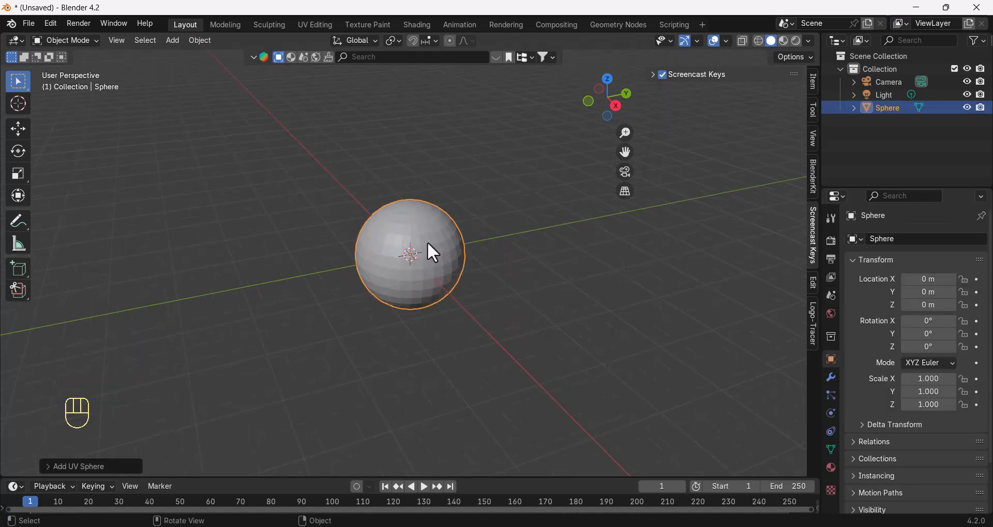
key("KP_1")
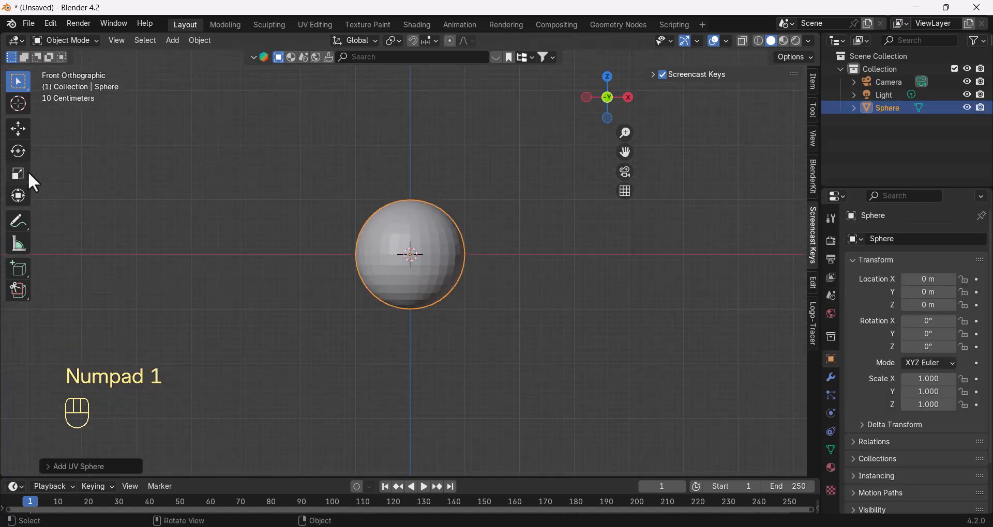
left_click(19, 197)
left_click_drag(407, 184, 417, 127)
scroll(362, 248, "down", 2)
middle_click_drag(323, 220, 285, 239)
left_click(285, 239)
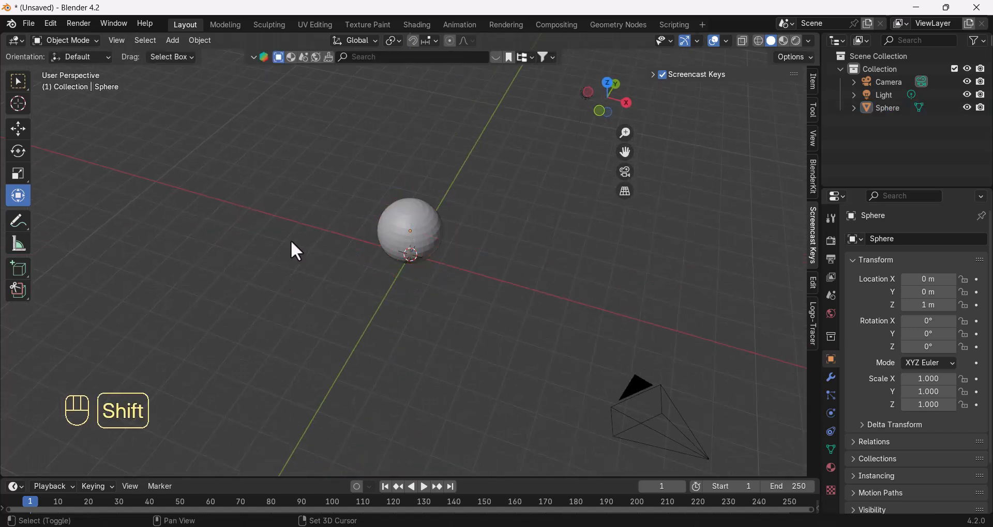
Add a plane and raise it above the sphere to about 3.95 m on the Z axis
key("shift+a")
left_click(337, 240)
left_click_drag(409, 200, 410, 156)
middle_click_drag(404, 147, 444, 290)
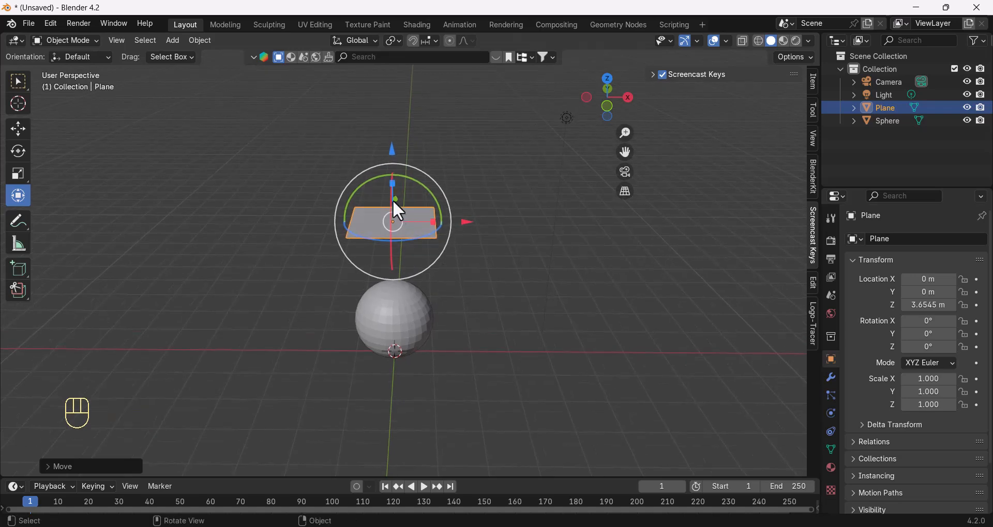
left_click_drag(394, 157, 396, 139)
middle_click_drag(396, 139, 465, 265)
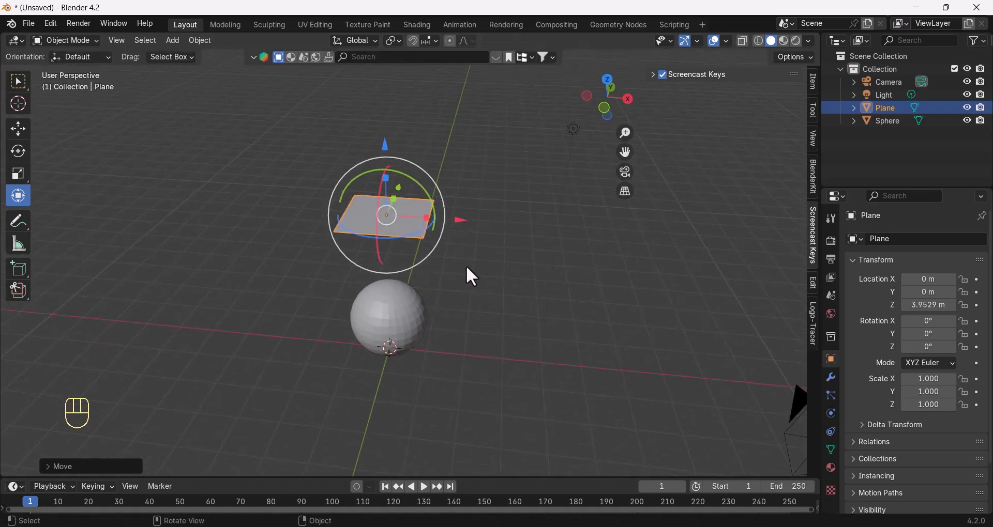
Scale the plane up uniformly to about 1.26 and apply all its transforms
key("s")
left_click(505, 282)
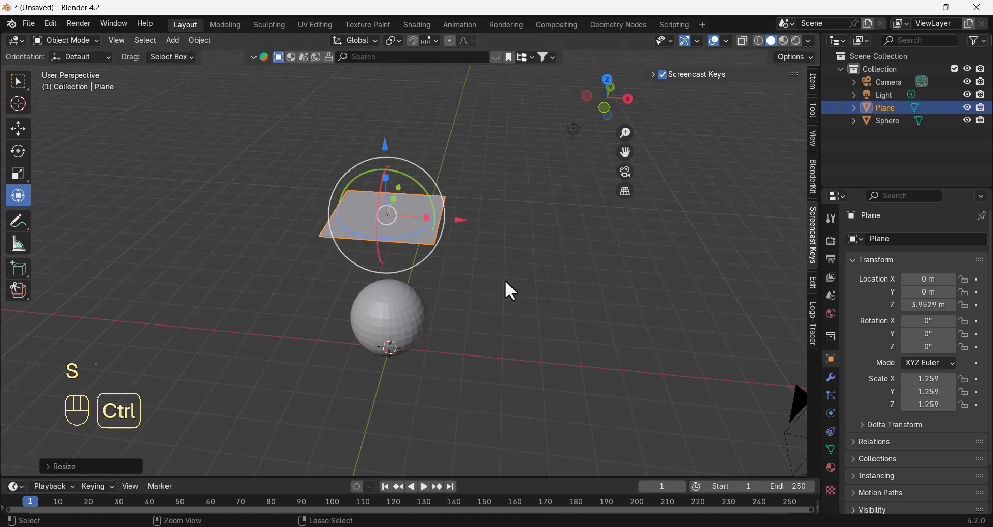
key("ctrl+a")
left_click(482, 315)
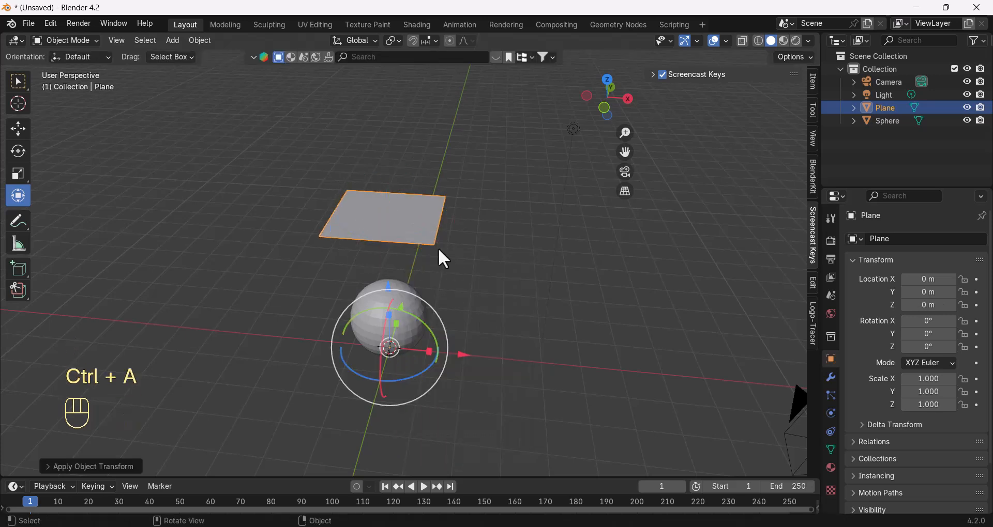
Set the plane's origin to its geometry and deselect it
right_click(410, 217)
mouse_move(404, 271)
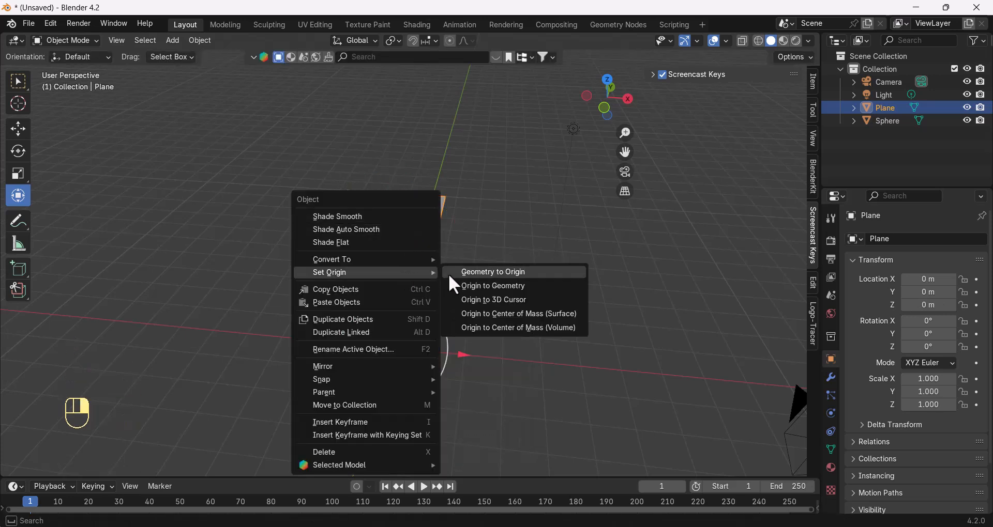
left_click(476, 286)
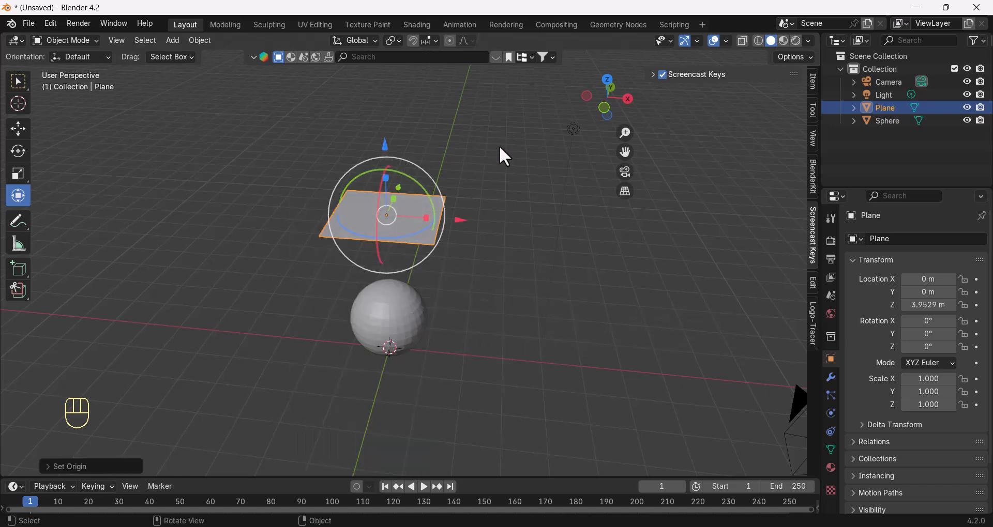
left_click(448, 257)
Add Collision physics to the sphere and look through its collision settings
middle_click_drag(448, 257, 468, 268)
left_click(423, 297)
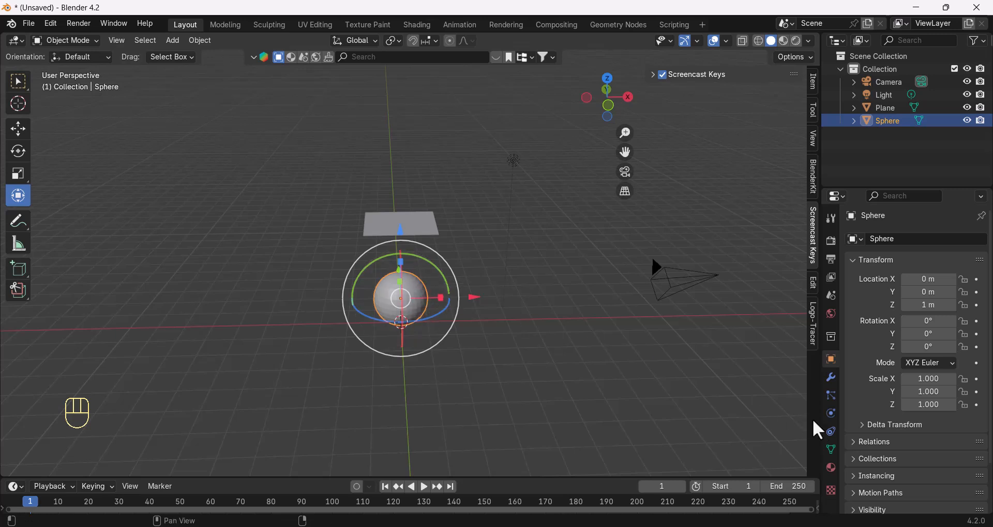
left_click(831, 414)
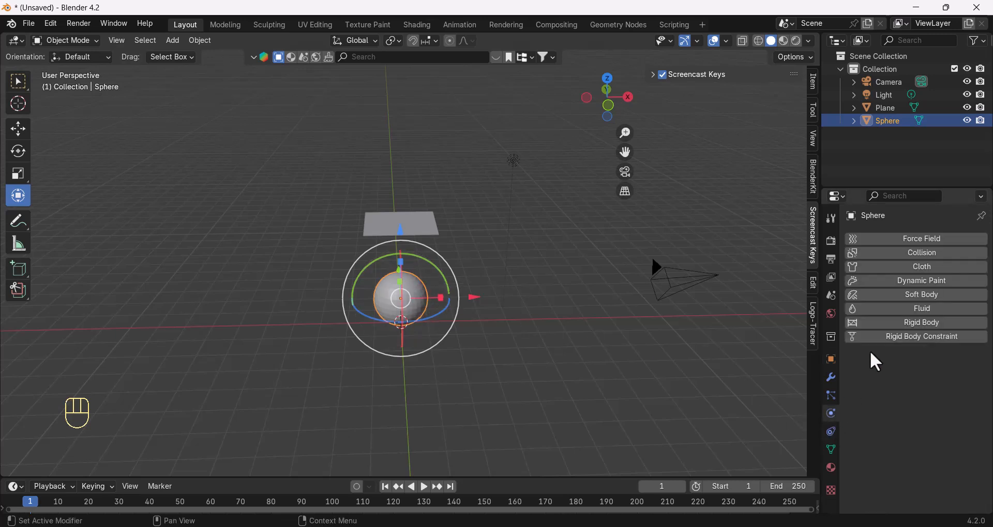
left_click(914, 253)
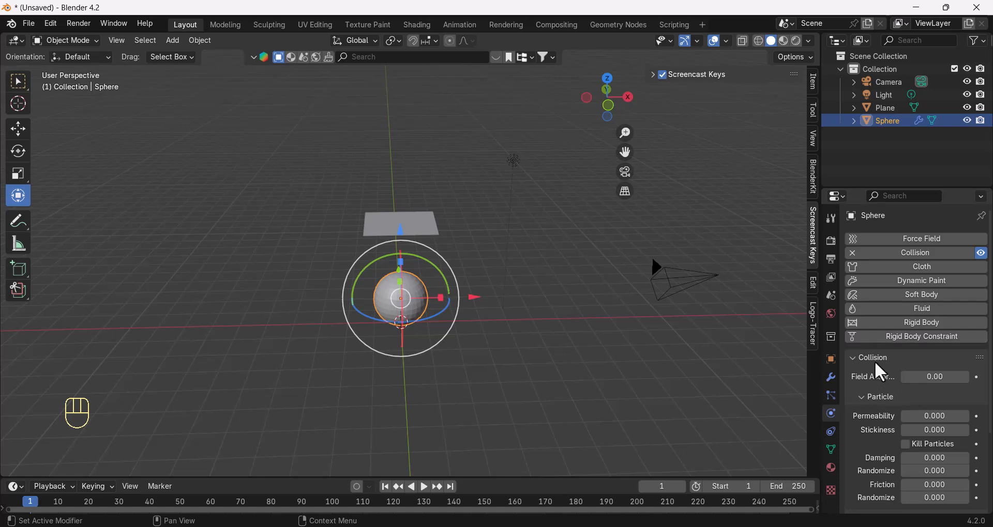
scroll(881, 372, "down", 5)
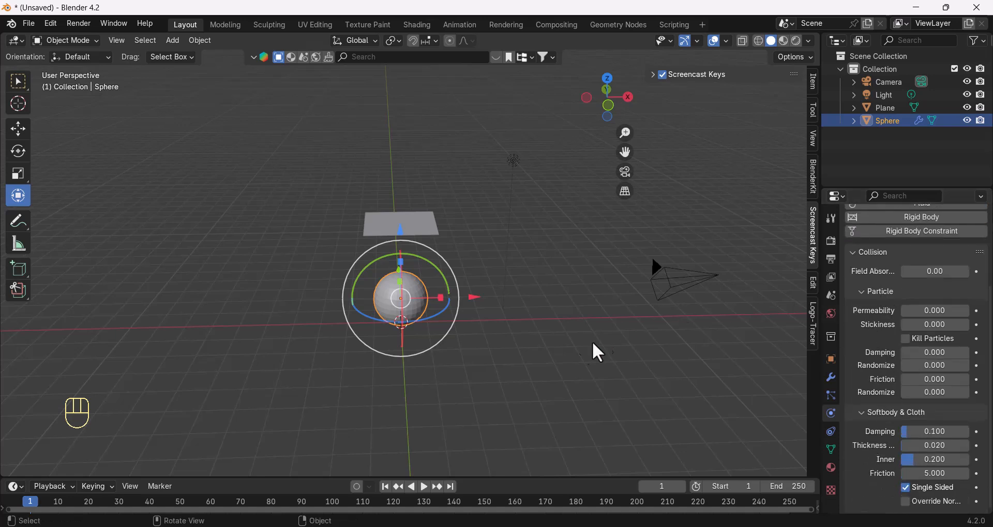
Add Cloth physics to the plane above the sphere
left_click(346, 139)
left_click(410, 226)
left_click(903, 268)
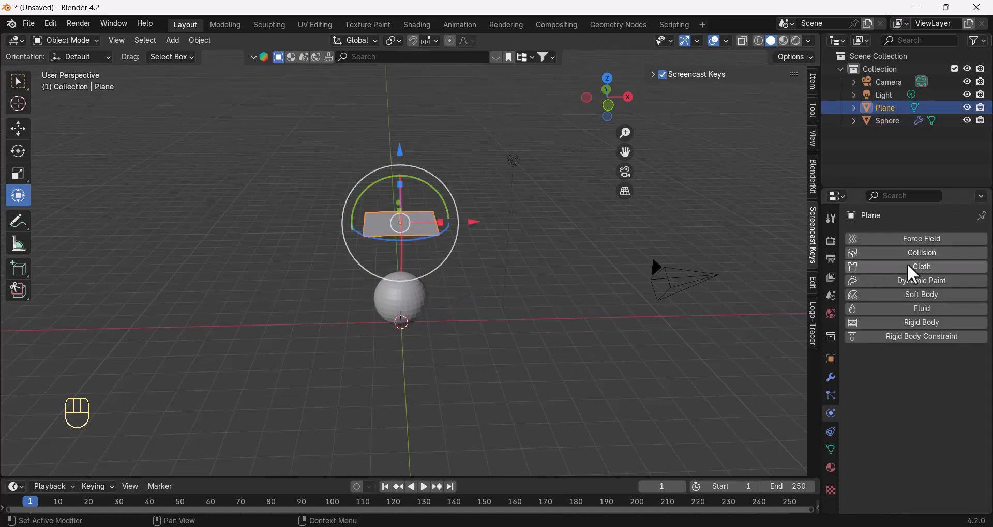
left_click(513, 304)
Enable the Statistics overlay in the viewport and check the plane's vertex and face counts
left_click(727, 41)
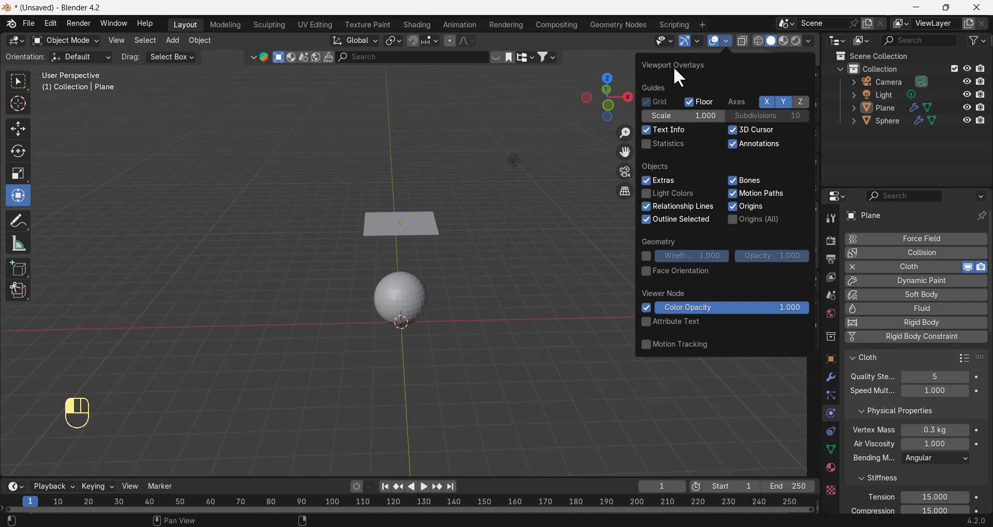
left_click(647, 144)
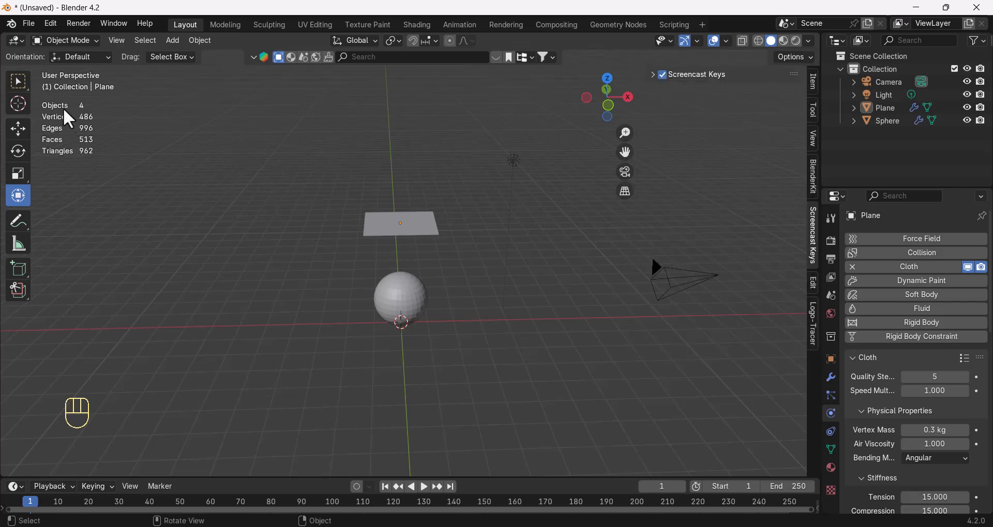
left_click(393, 231)
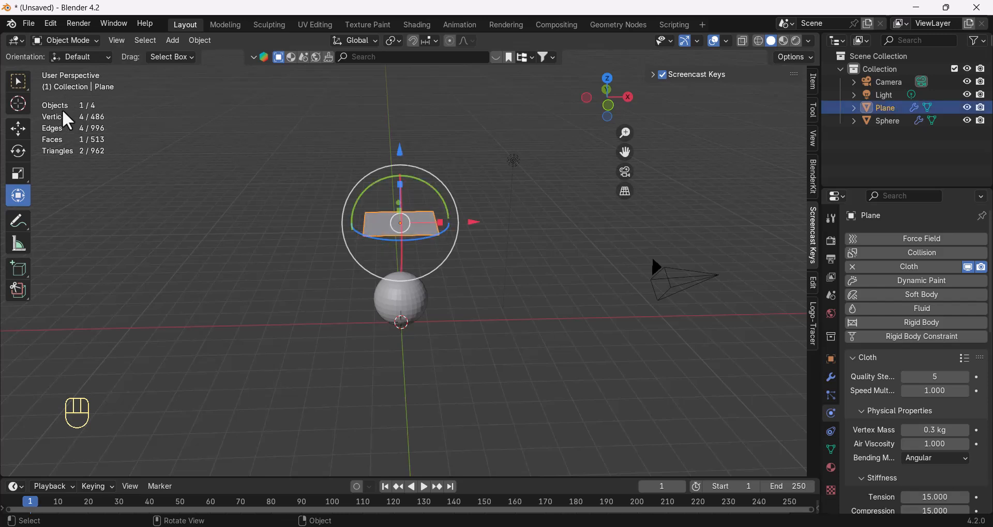
left_click(254, 219)
Play the cloth simulation, stop it once the plane has landed on the sphere, and select the plane for inspection
scroll(317, 268, "up", 4)
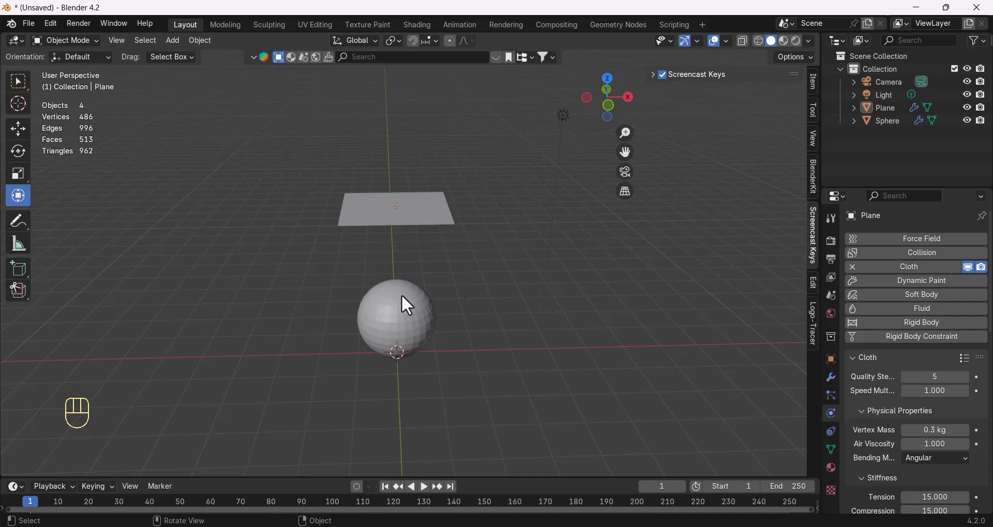
key("space")
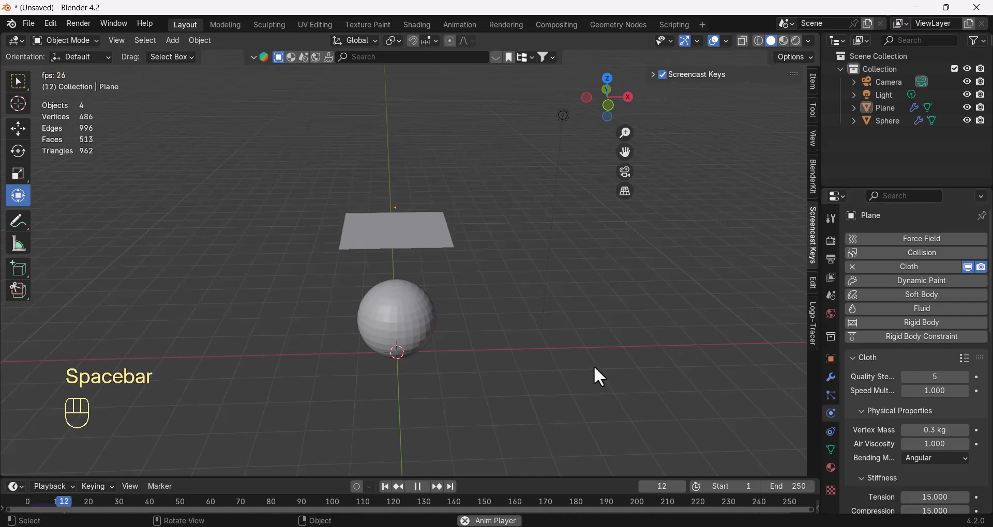
mouse_move(483, 318)
middle_mouse_down()
mouse_move(442, 301)
mouse_move(468, 322)
middle_mouse_up()
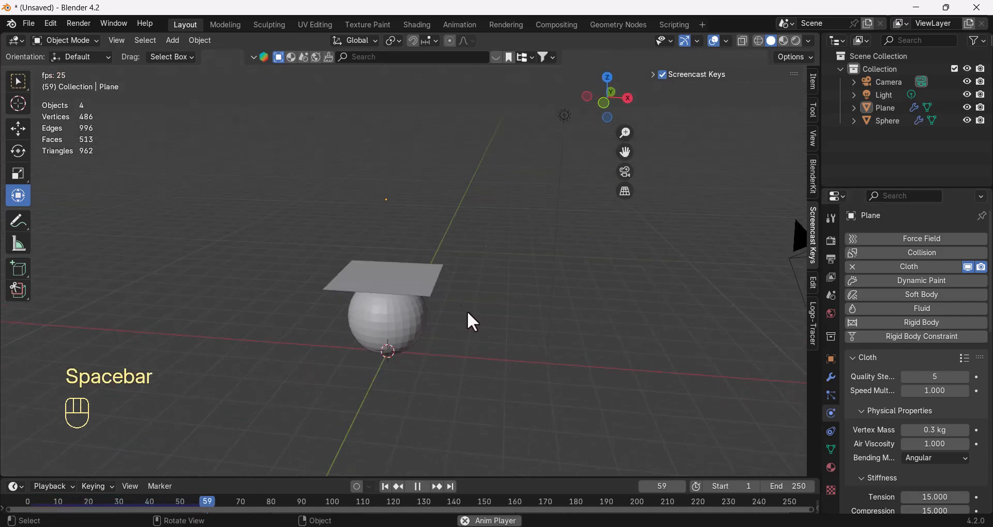
key("space")
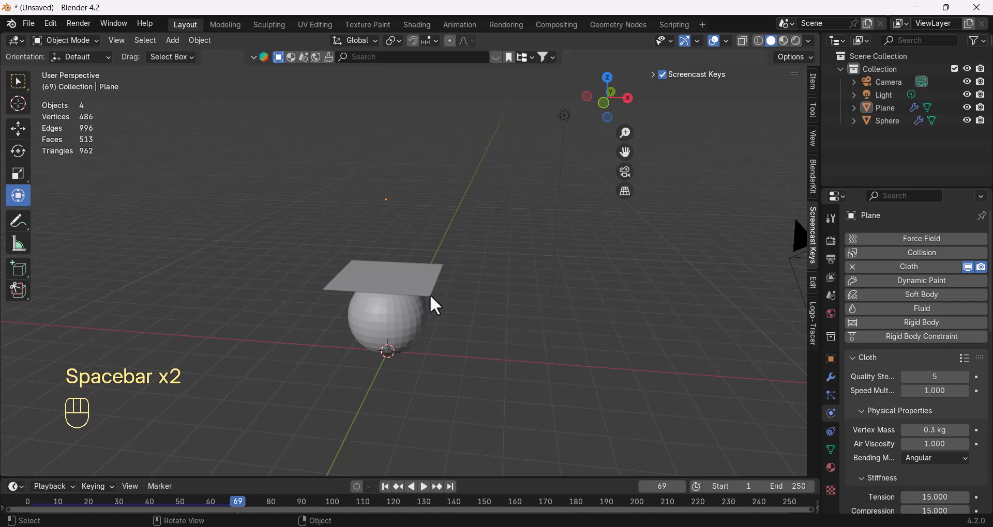
mouse_move(474, 329)
middle_mouse_down()
mouse_move(482, 305)
mouse_move(479, 330)
middle_mouse_up()
left_click(420, 280)
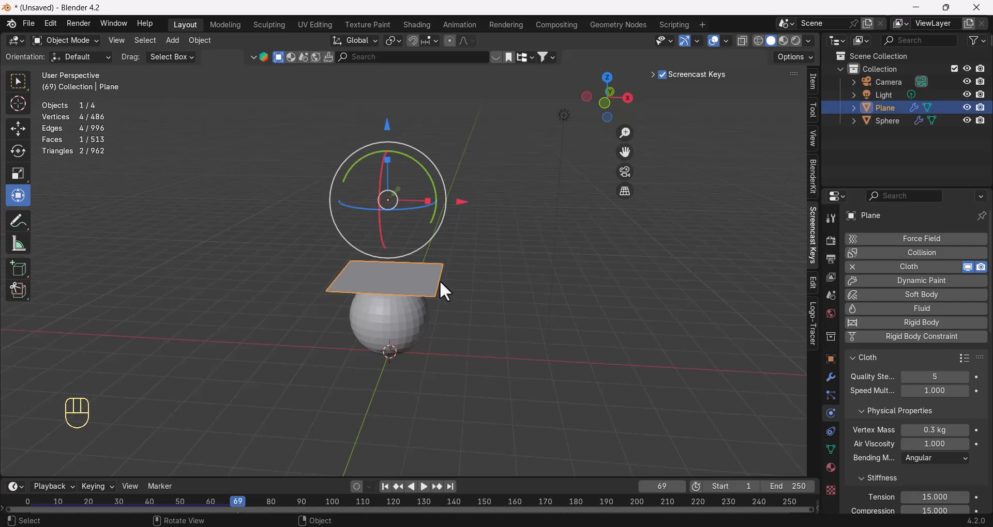
Return the animation to frame 1 and examine the sphere's collision settings, including Softbody & Cloth
left_click(419, 333)
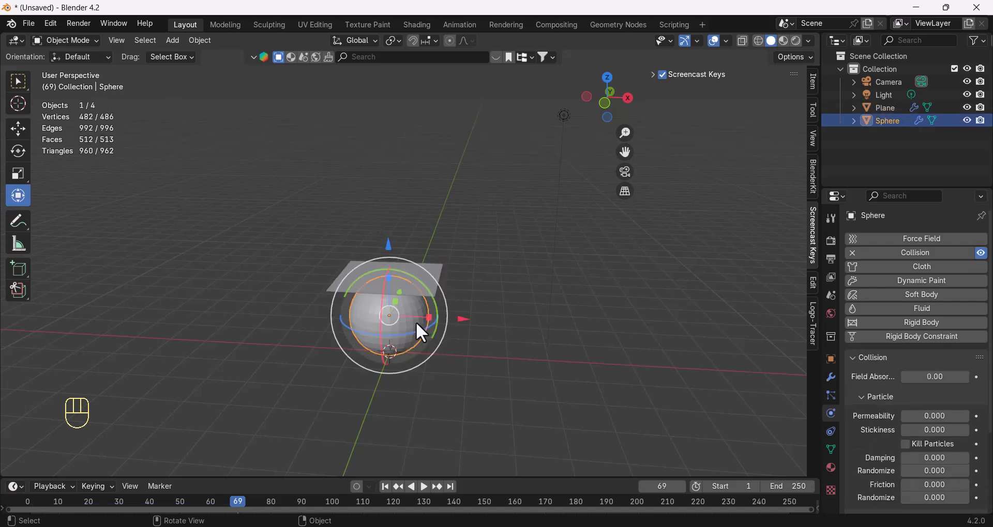
left_click(385, 487)
scroll(860, 406, "down", 5)
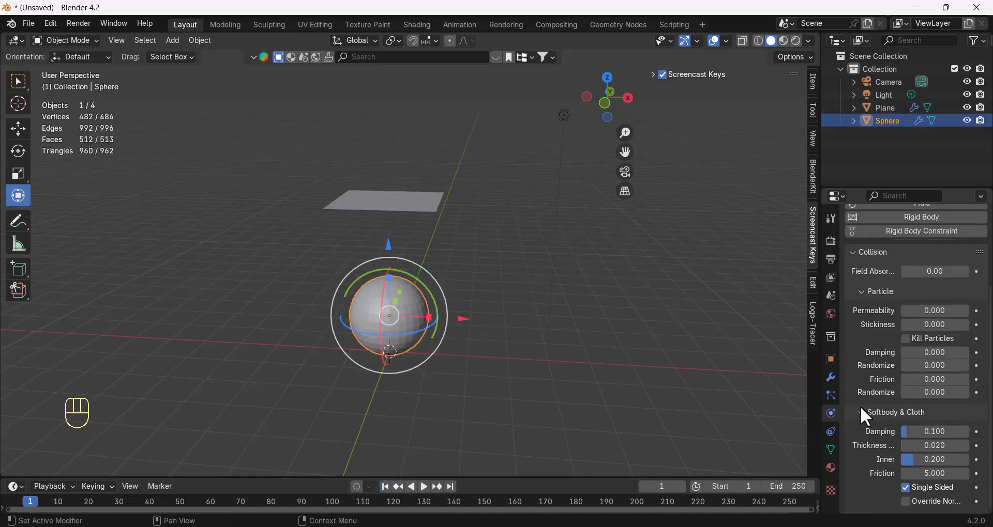
Enable Self Collisions for the plane's cloth and set both the object collision and self-collision distances to 0.005 m
left_click(392, 211)
scroll(926, 392, "down", 5)
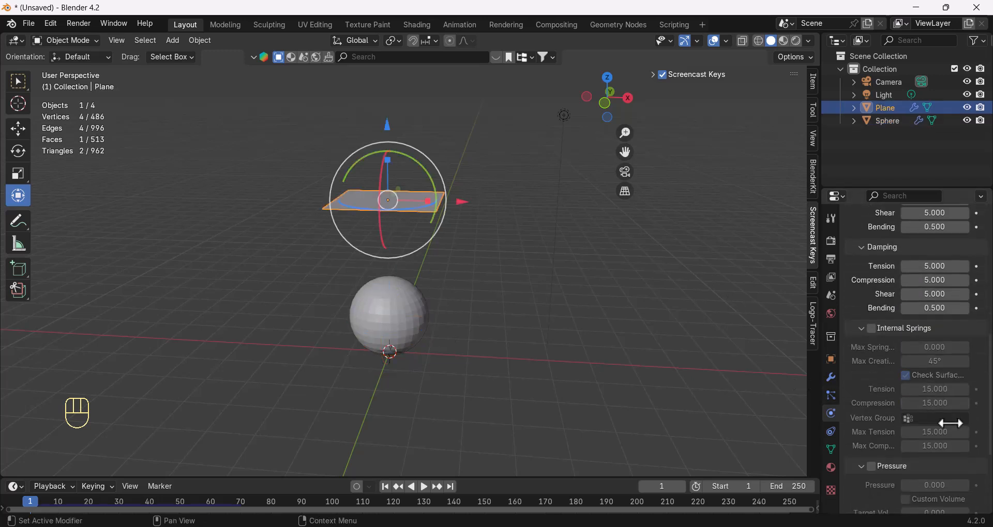
scroll(890, 453, "down", 6)
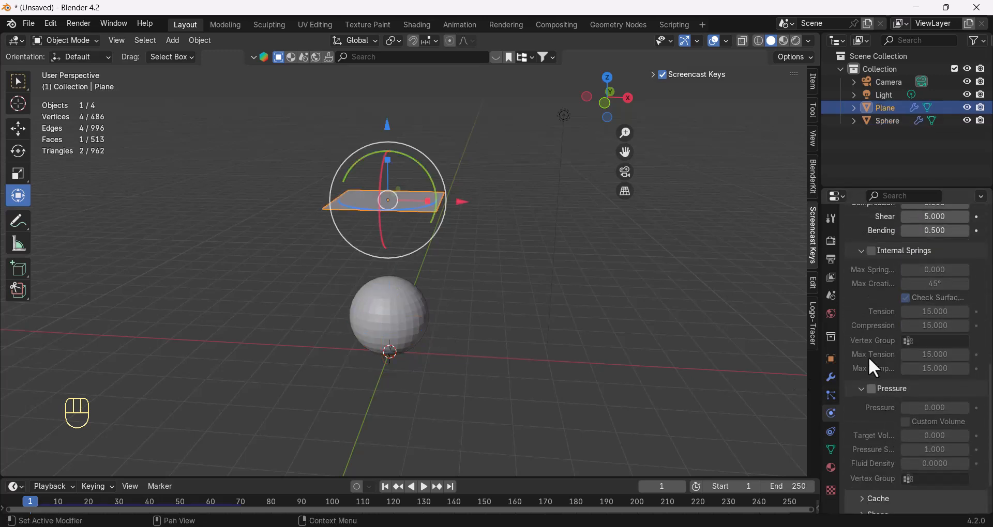
left_click(879, 474)
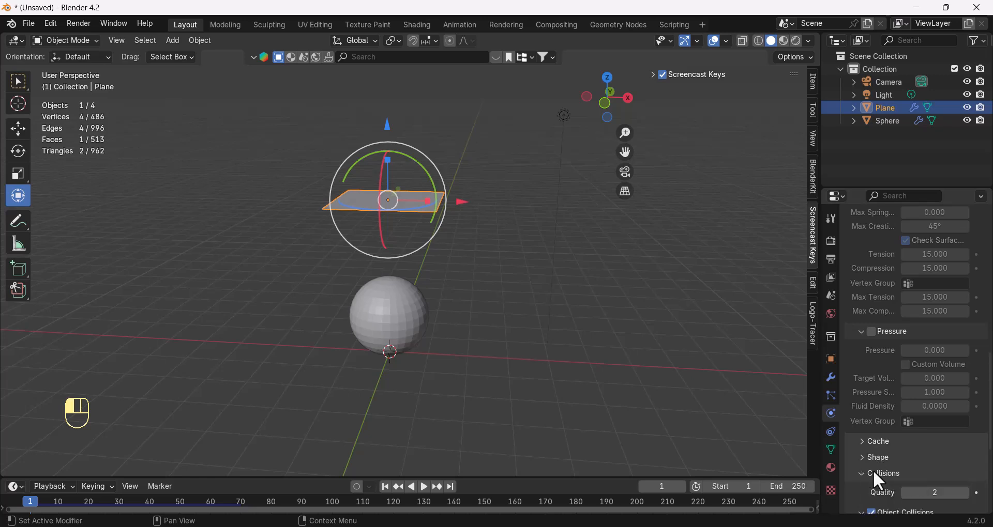
scroll(900, 471, "down", 7)
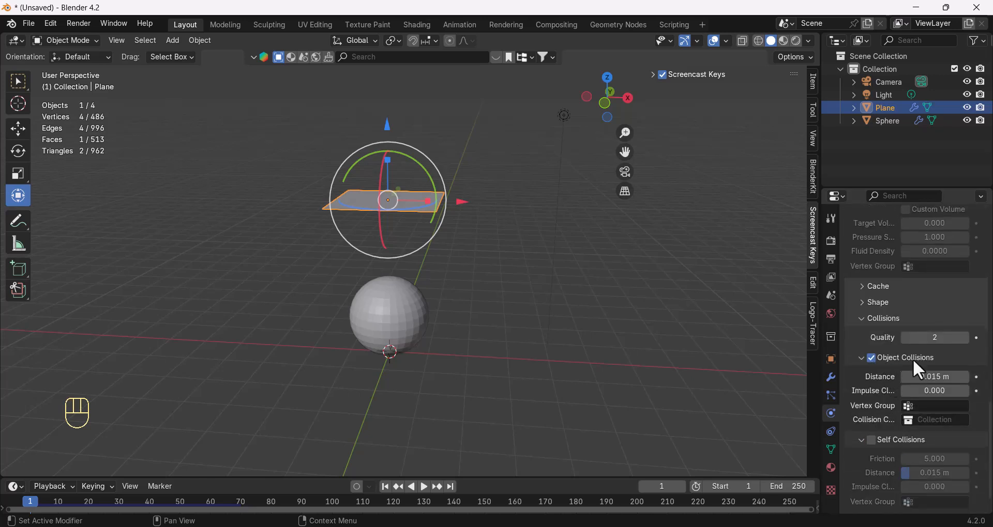
left_click(872, 440)
type("0.005")
key("Return")
left_click(929, 460)
left_click(929, 474)
type("0.005")
key("Return")
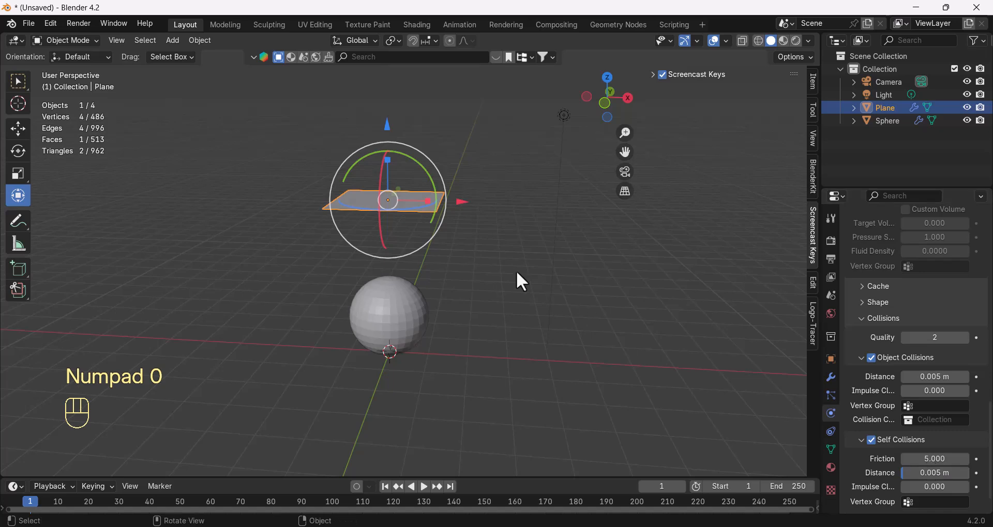
Set the simulation end frame in the plane's cloth cache to 100
left_click(496, 263)
middle_click_drag(420, 240, 429, 268)
left_click(424, 242)
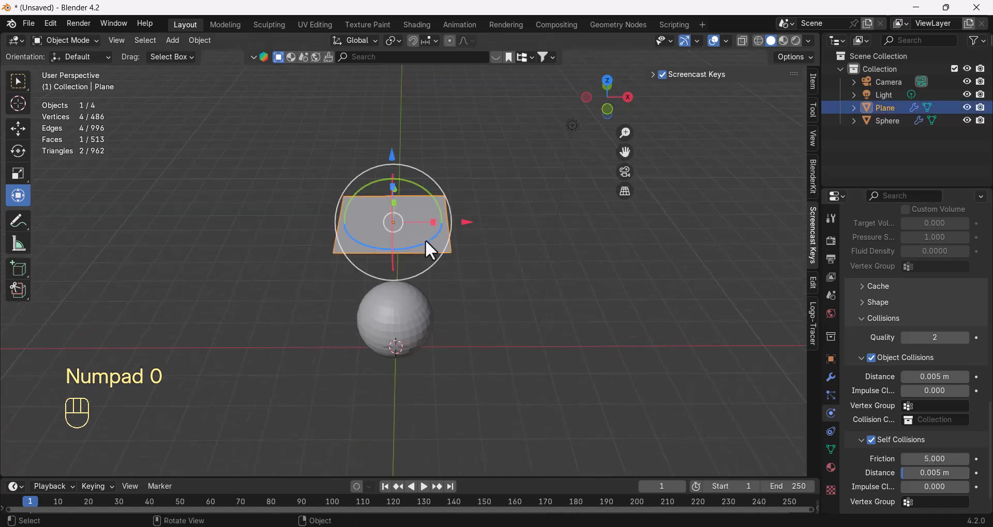
left_click(420, 317)
left_click(366, 230)
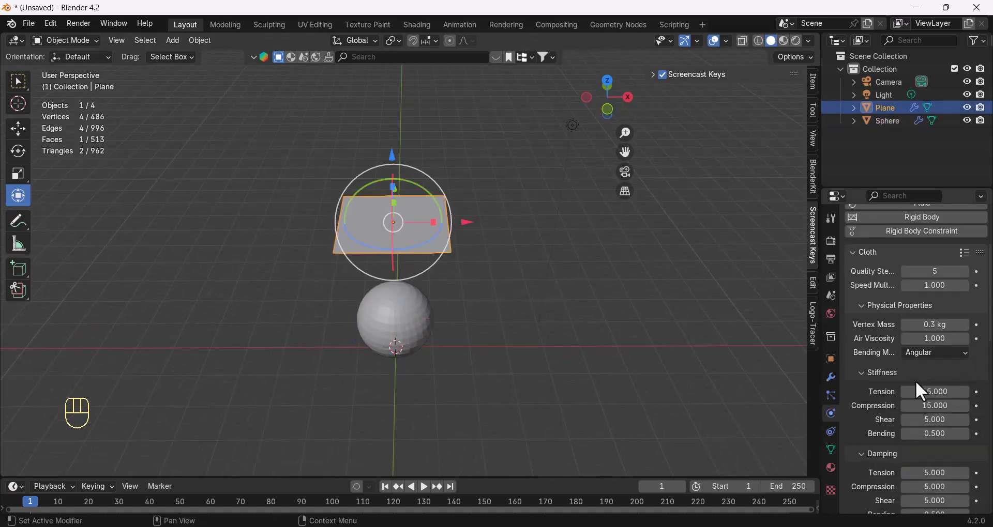
scroll(922, 376, "down", 12)
left_click(877, 396)
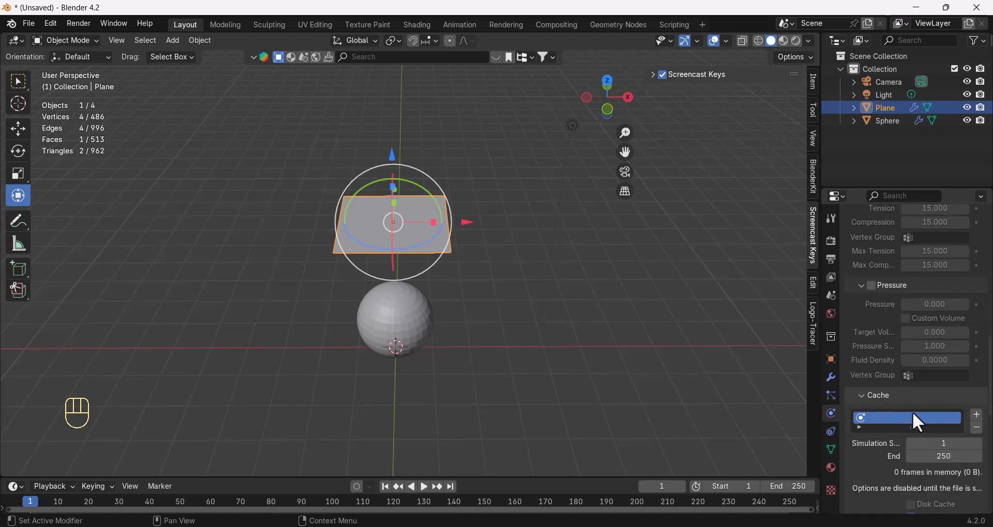
scroll(913, 417, "down", 6)
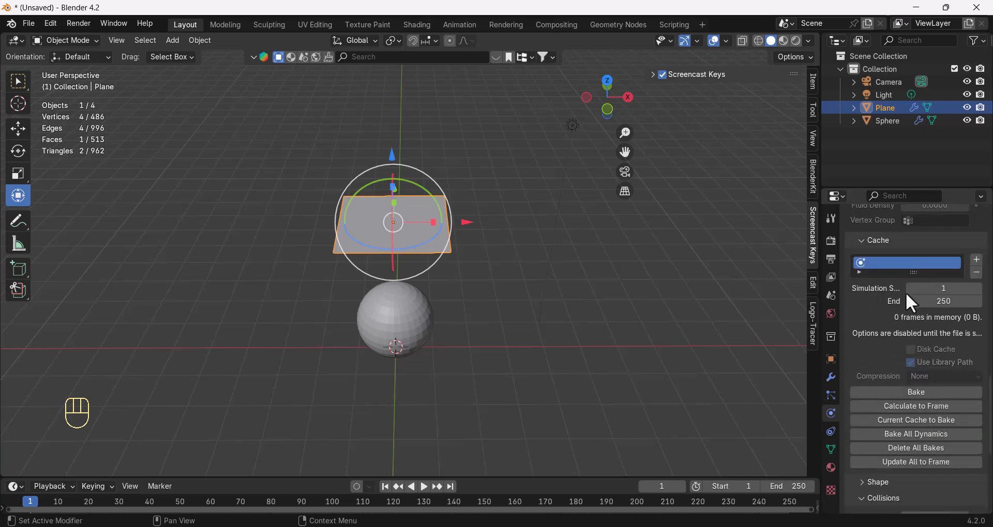
left_click(944, 301)
type("100")
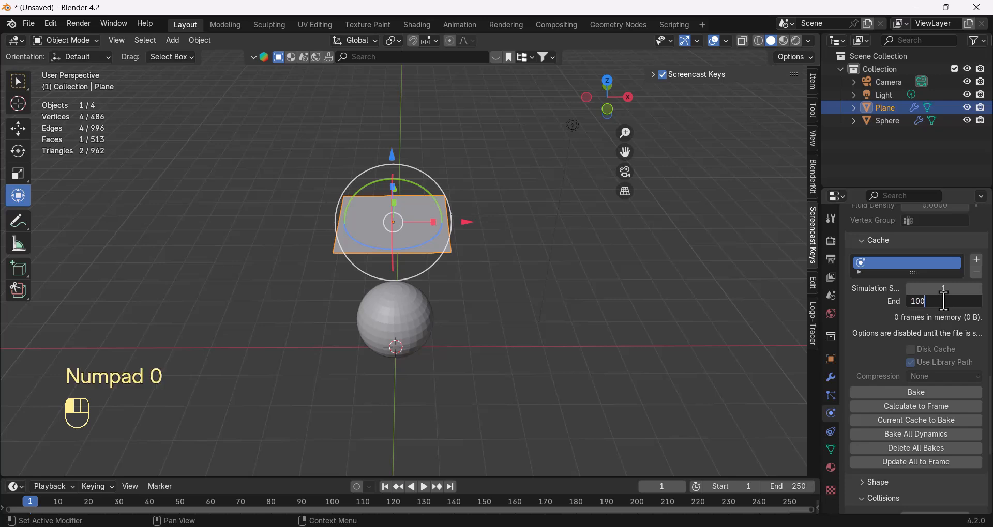
left_click(930, 324)
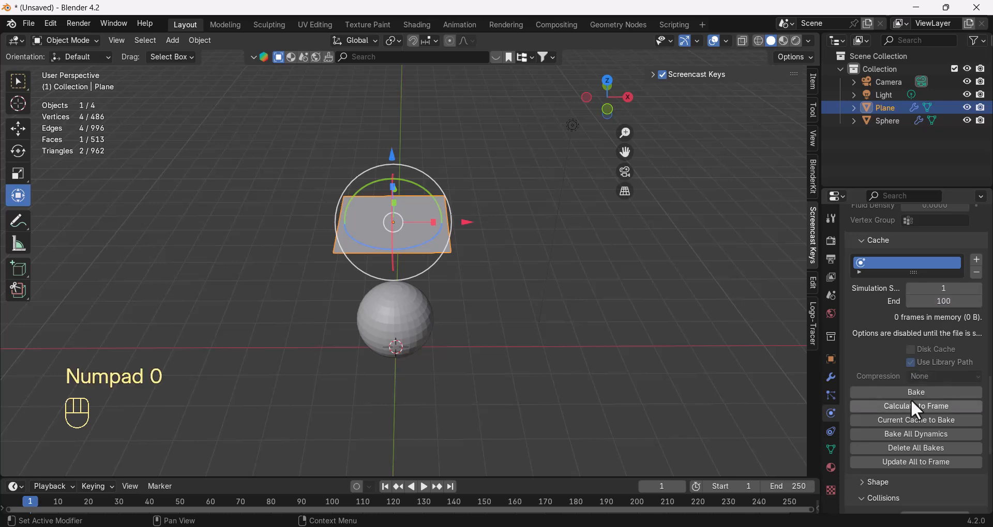
Bake the plane's cloth simulation and play it back, stopping once the plane has landed on the sphere
left_click(916, 393)
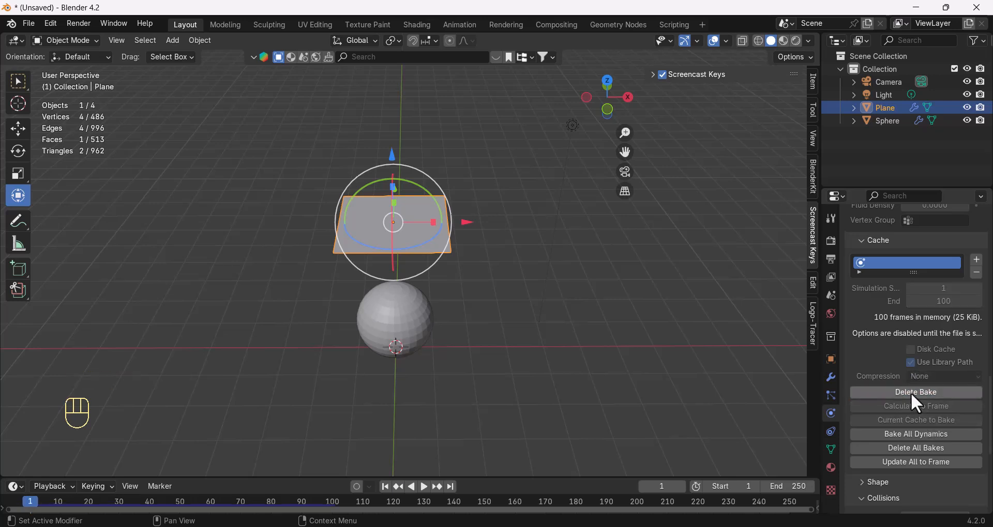
left_click(424, 488)
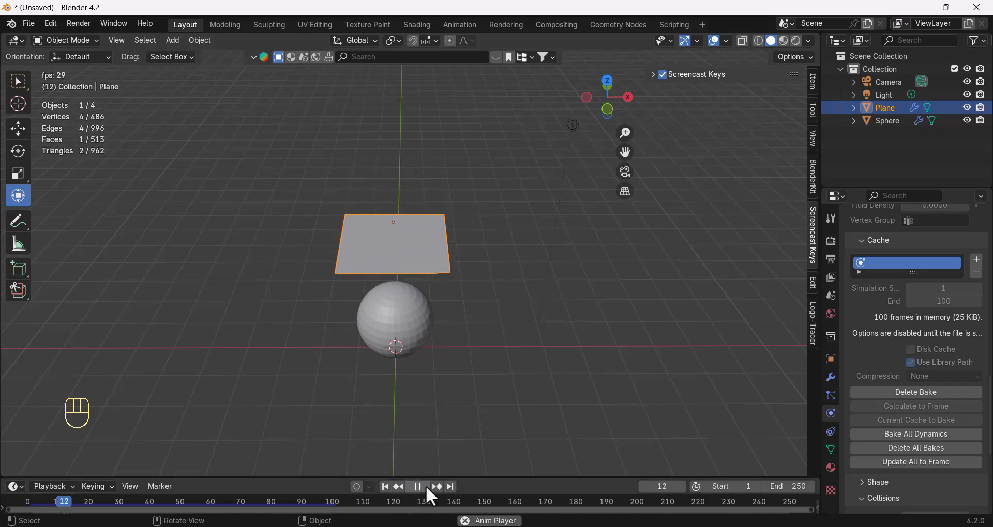
left_click(424, 487)
middle_click_drag(424, 297, 412, 274)
middle_click_drag(466, 261, 479, 319)
scroll(388, 400, "down", 2)
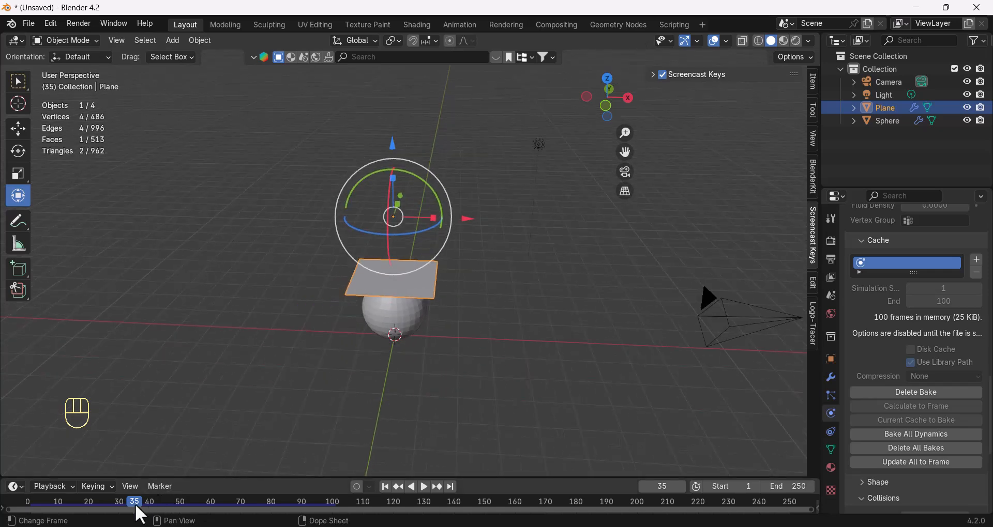
Enlarge the timeline area, inspect the plane resting on the sphere at frame 35, and deselect everything
left_click_drag(191, 481, 201, 427)
middle_click_drag(382, 313, 409, 250)
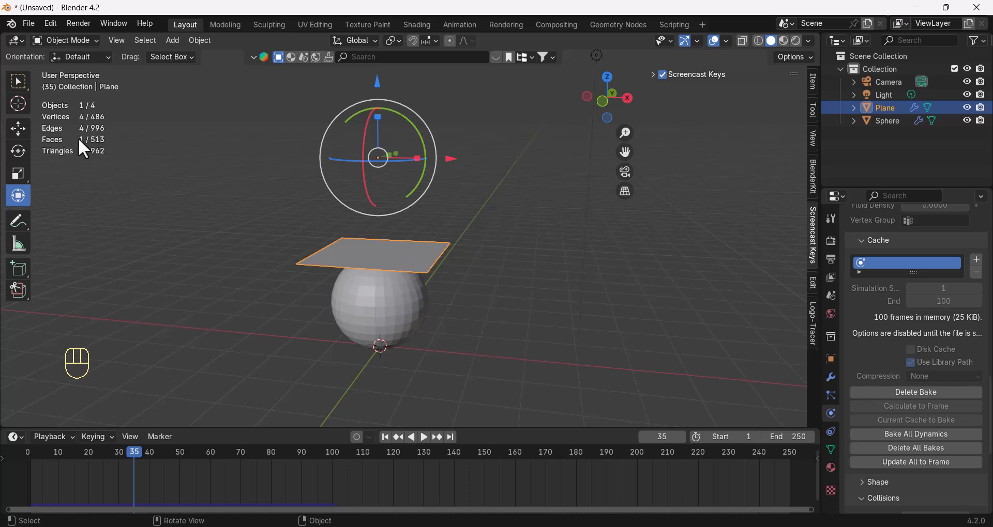
left_click(231, 283)
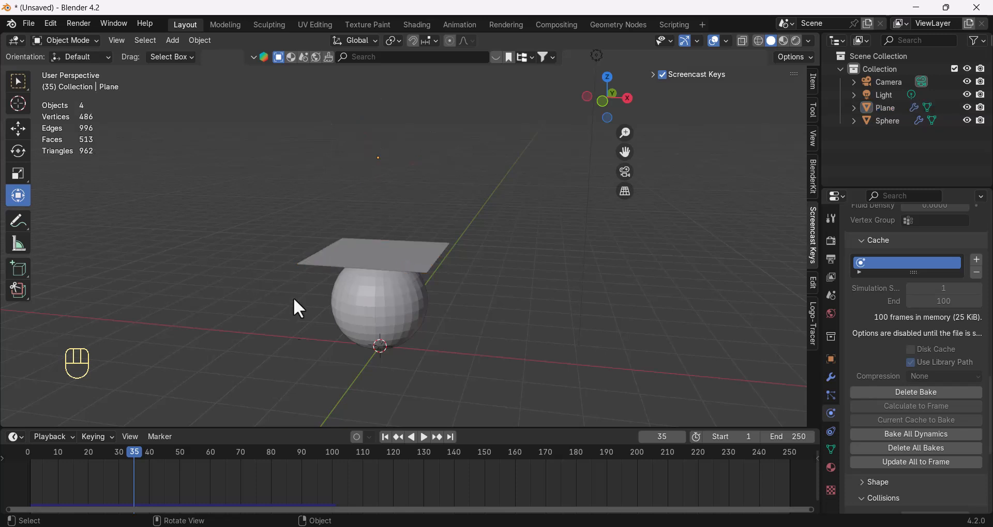
Return to frame 1, select the plane, and delete its cloth bake
left_click(385, 437)
middle_click_drag(454, 331, 393, 249)
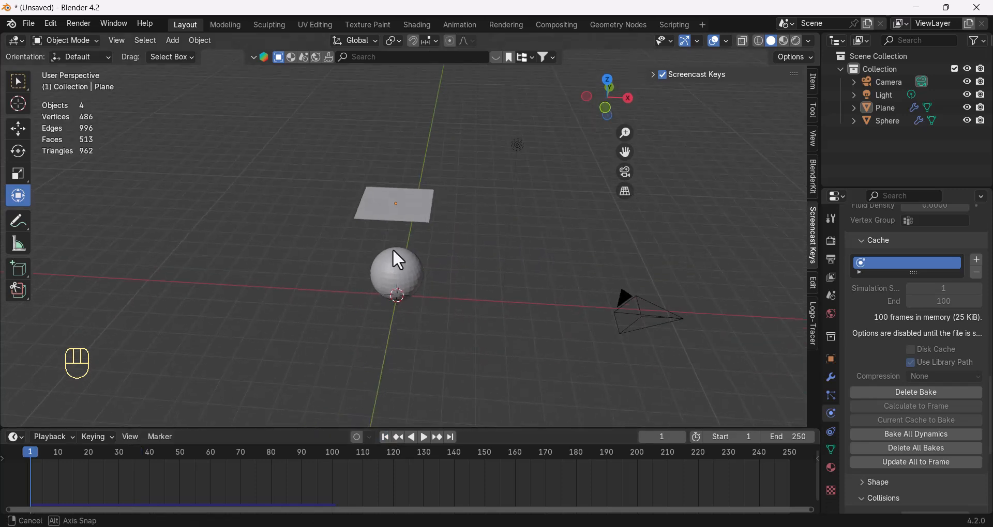
scroll(455, 249, "up", 3)
left_click(434, 207)
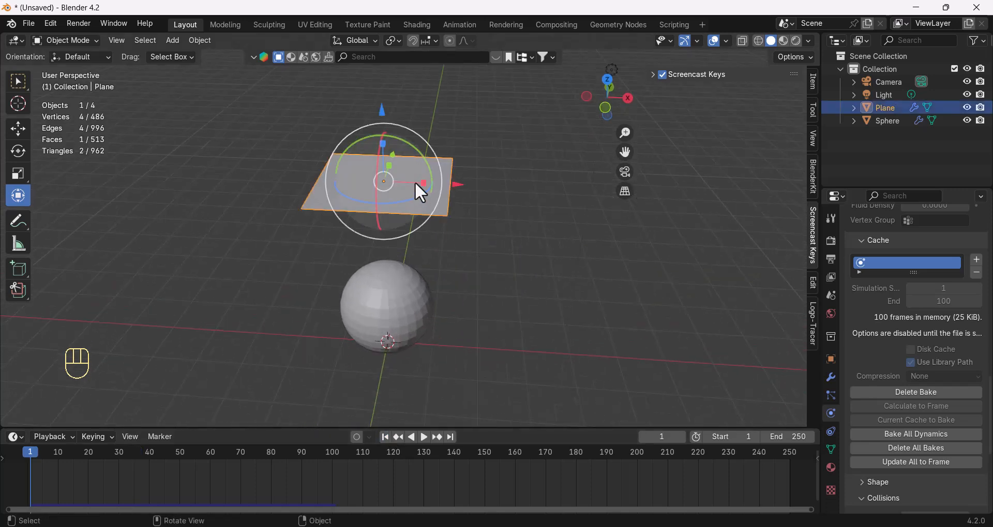
left_click(913, 393)
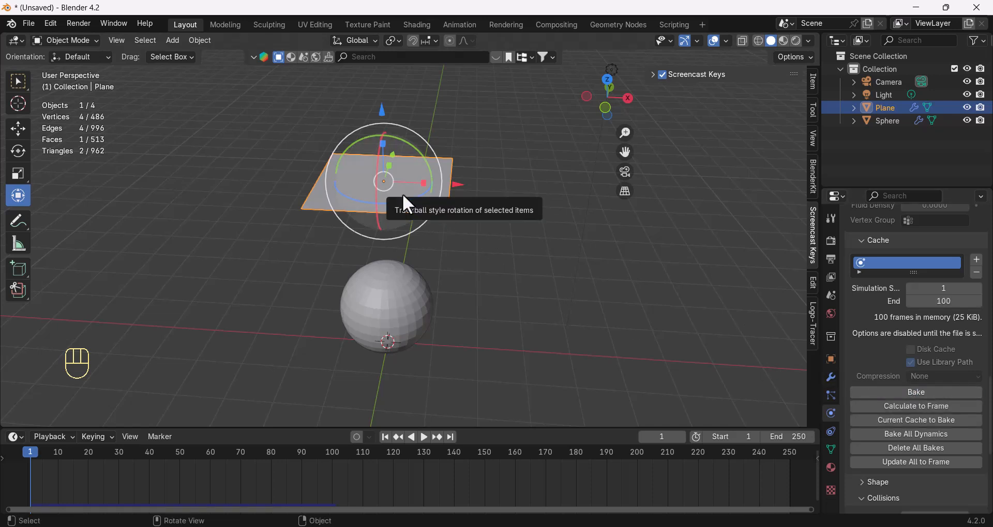
Subdivide the plane once in Edit Mode, return to Object Mode, and check its vertex and face counts
key("Tab")
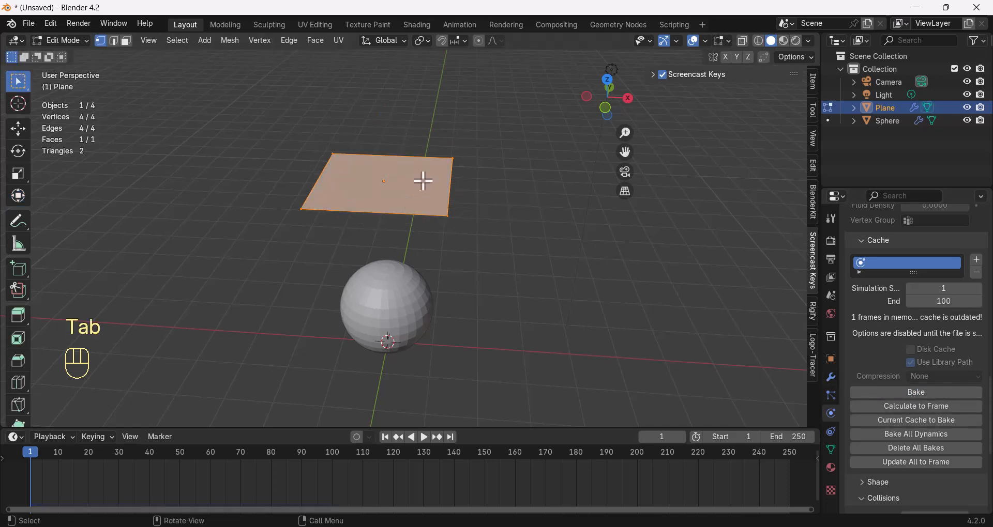
right_click(361, 172)
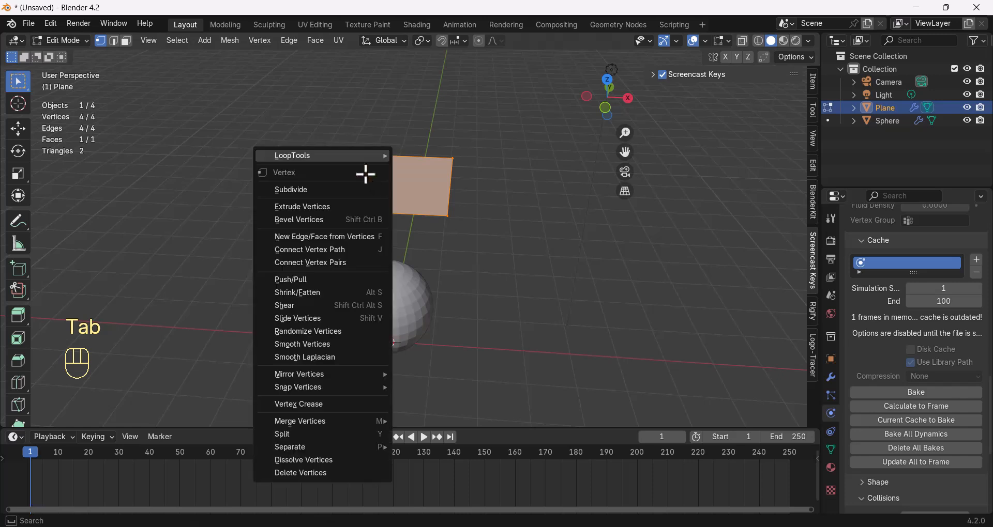
left_click(333, 192)
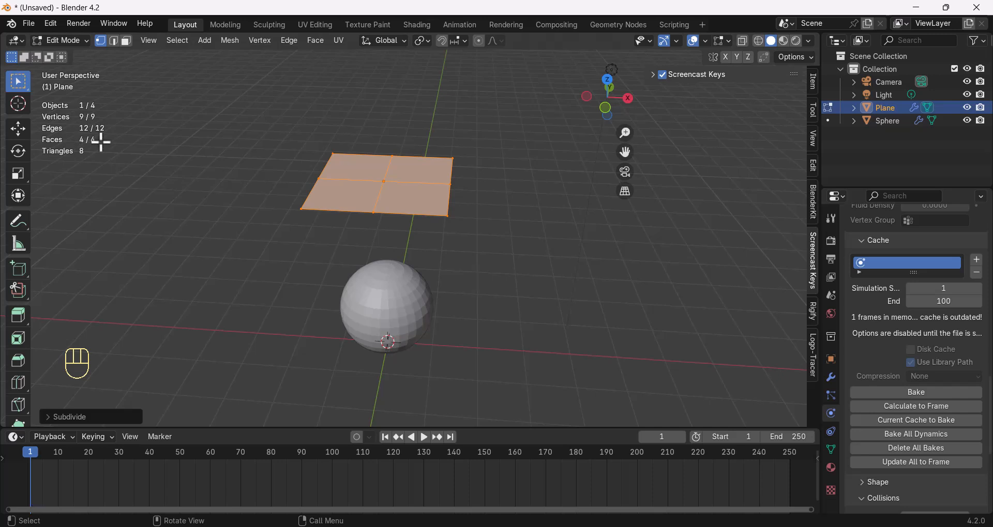
key("Tab")
left_click(255, 274)
left_click(379, 202)
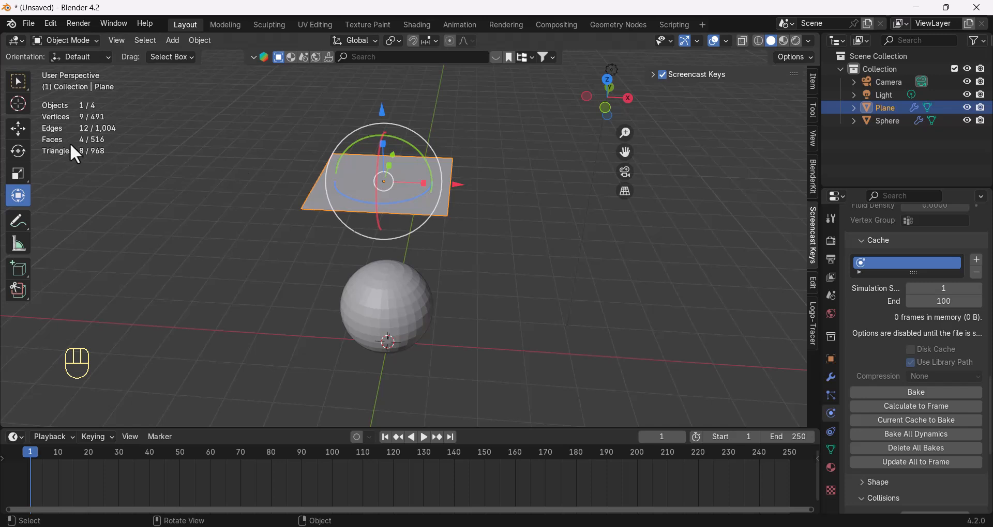
left_click(268, 257)
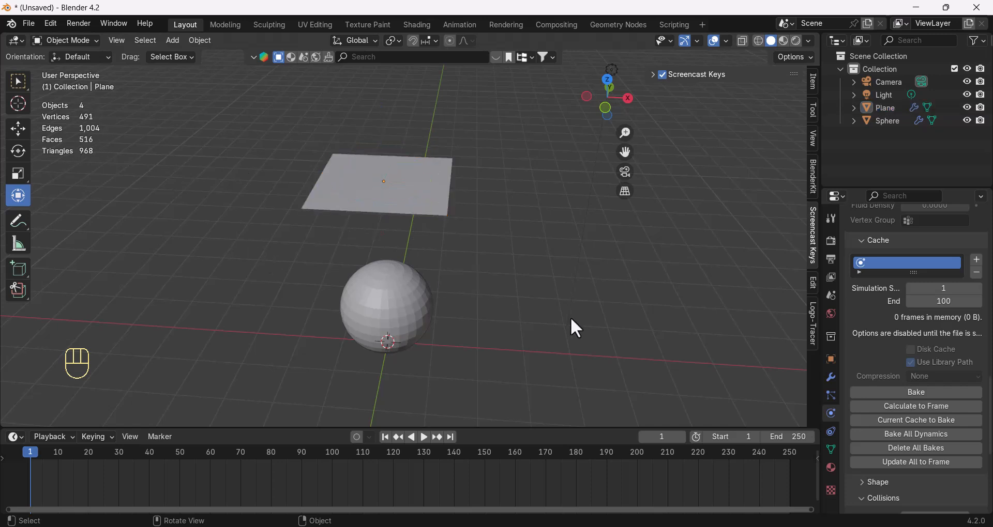
Bake the cloth simulation for the subdivided plane and play it, stopping after the cloth bends over the sphere
left_click(922, 393)
key("space")
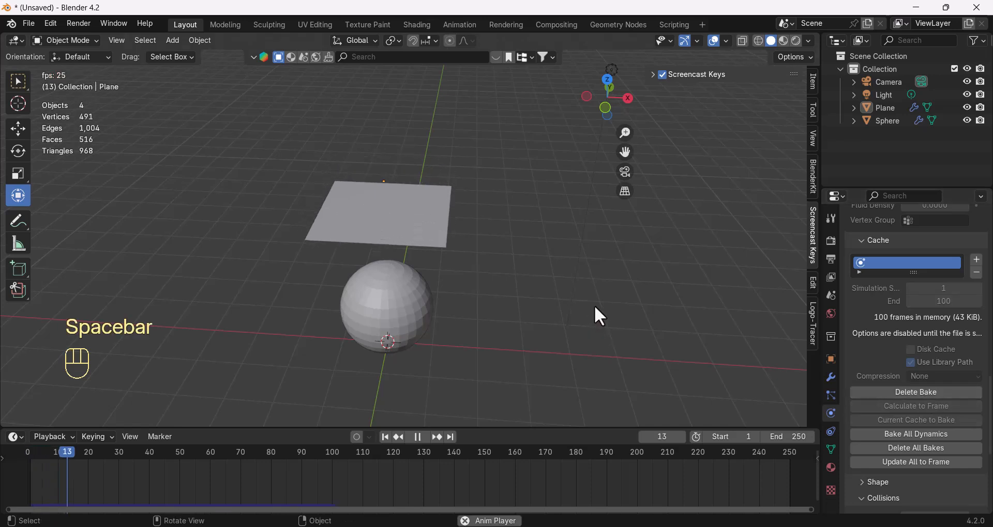
middle_click_drag(595, 303, 458, 319)
key("space")
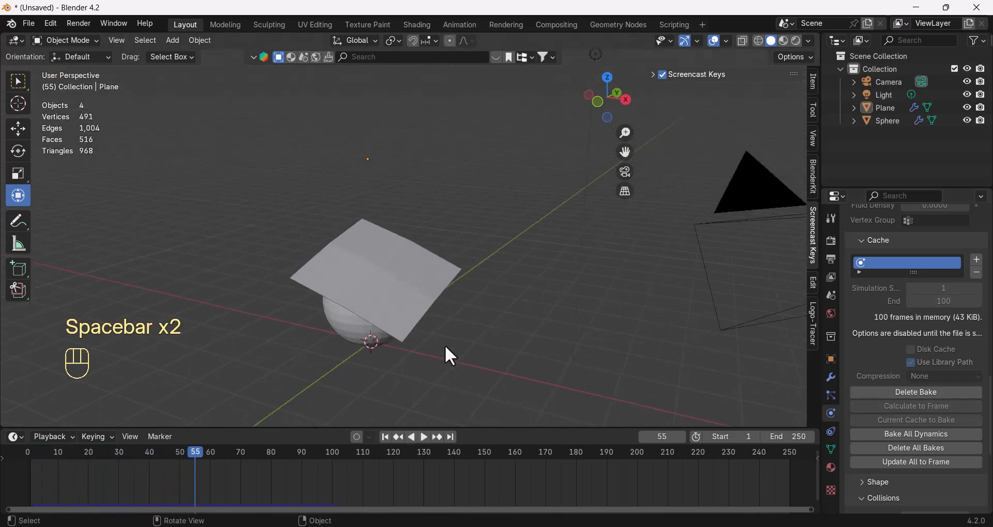
Replay the baked simulation from frame 1 and move to frame 35 to inspect how the plane drapes
left_click(385, 437)
key("space")
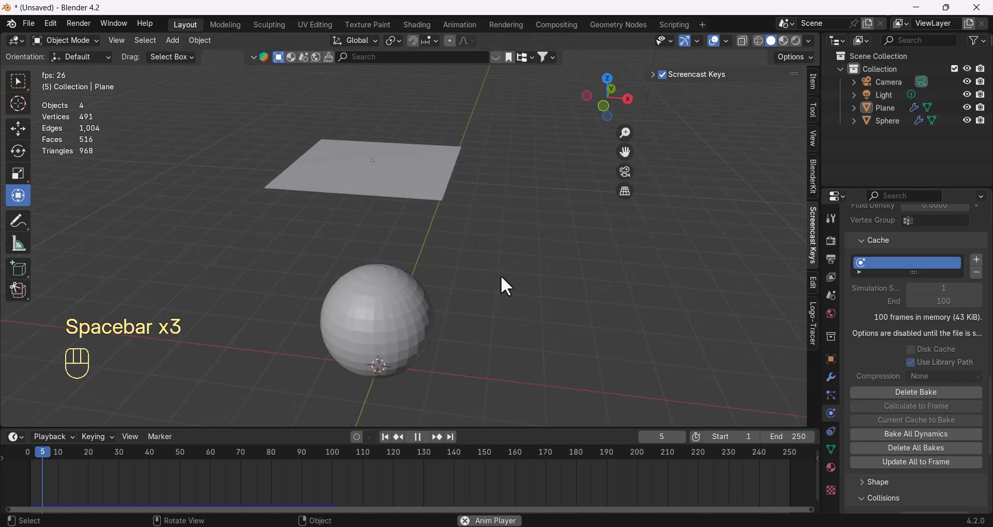
key("space")
mouse_move(135, 454)
left_mouse_down()
mouse_move(150, 459)
mouse_move(133, 454)
left_mouse_up()
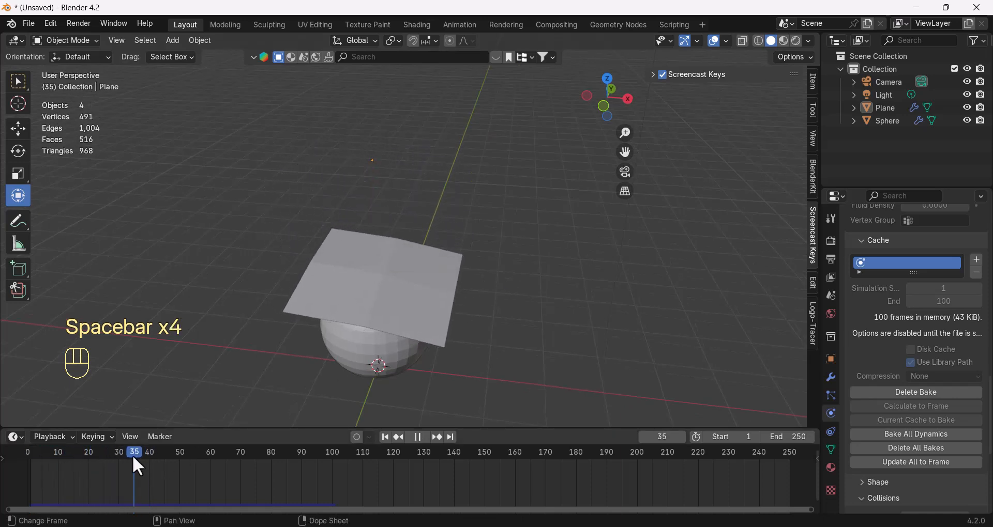
middle_click_drag(274, 331, 359, 242)
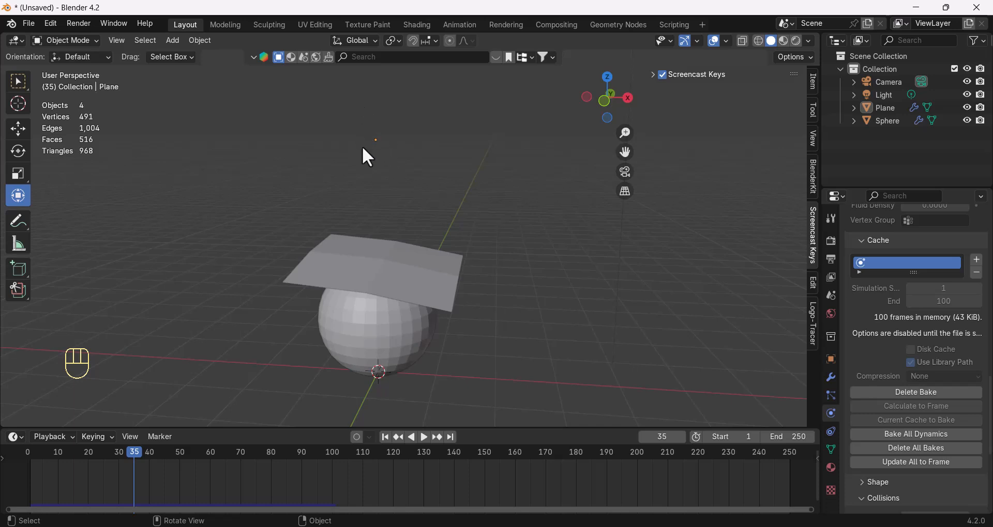
Check the draped plane's vertex and face counts with the plane selected, deselect it, and return to frame 1
left_click(401, 283)
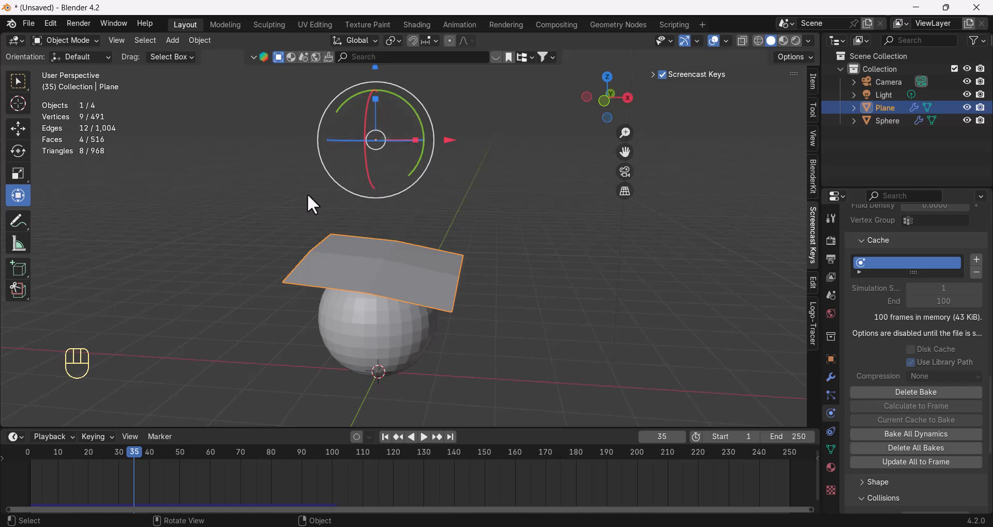
left_click(368, 164)
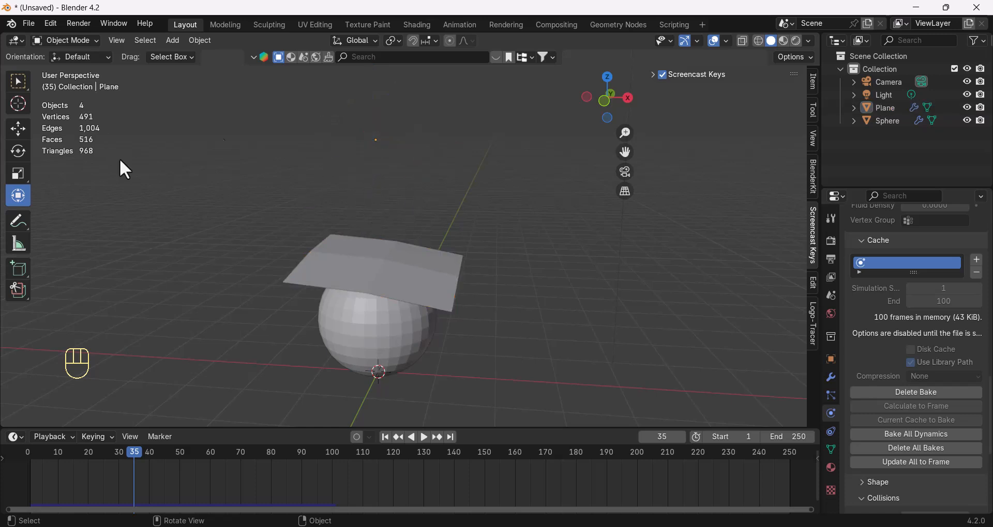
left_click(341, 262)
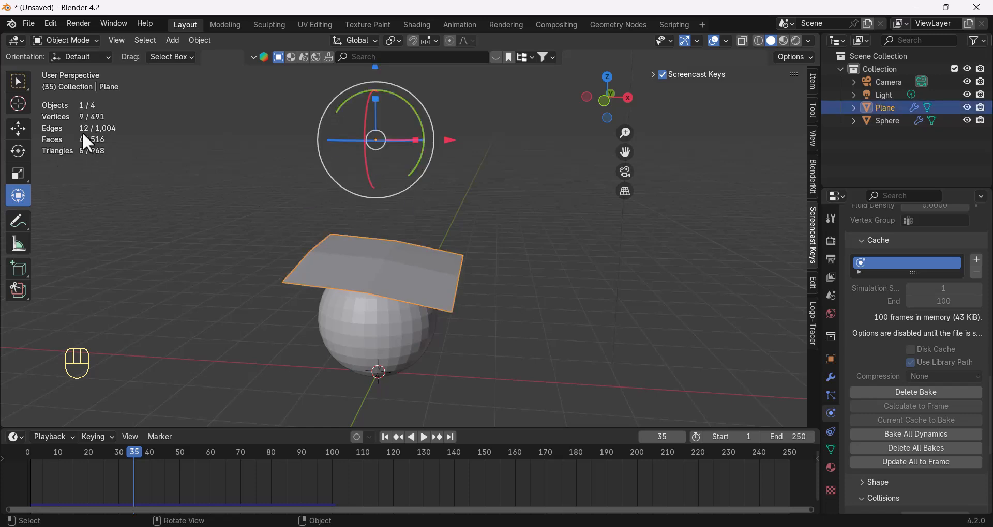
left_click(130, 317)
left_click(385, 437)
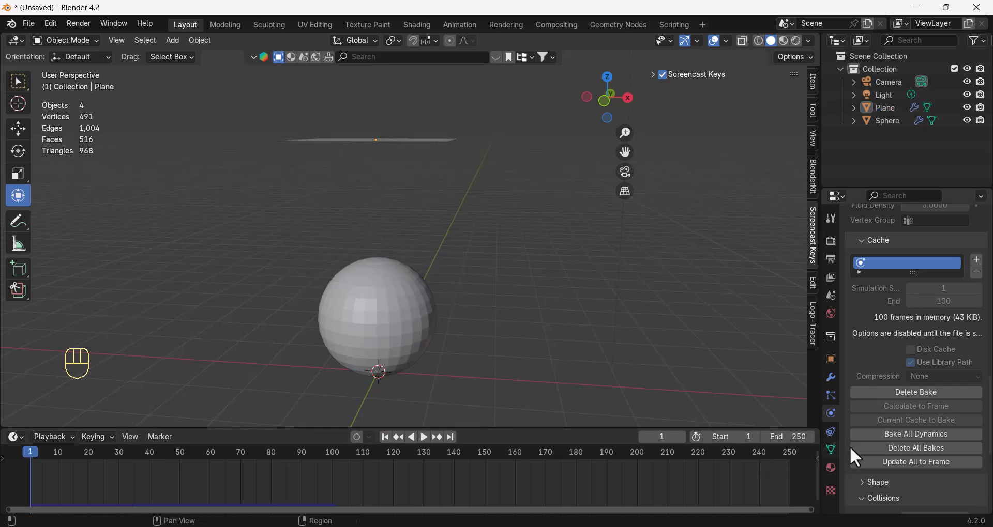
Delete the existing cloth bake and subdivide the plane once more in Edit Mode
left_click(881, 393)
middle_click_drag(489, 279, 430, 187)
left_click(434, 168)
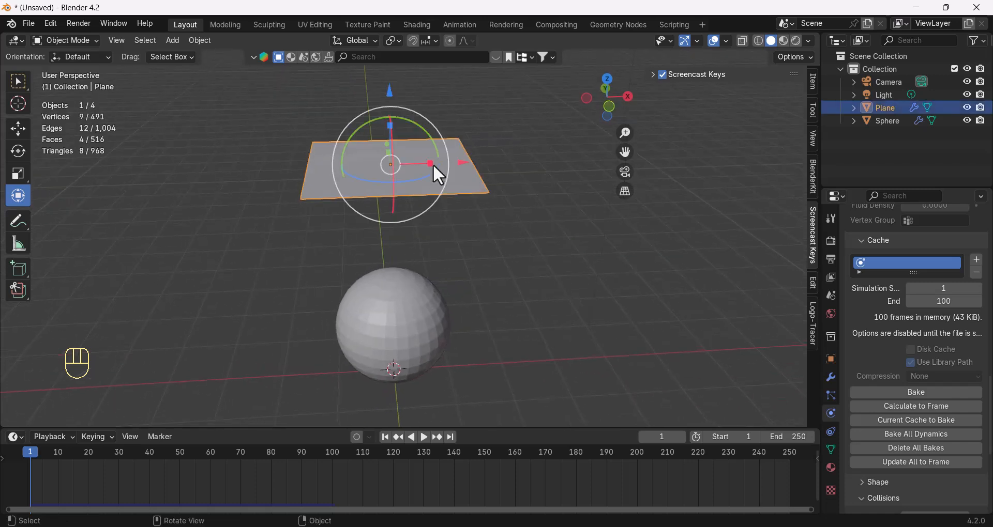
key("Tab")
right_click(434, 164)
left_click(433, 163)
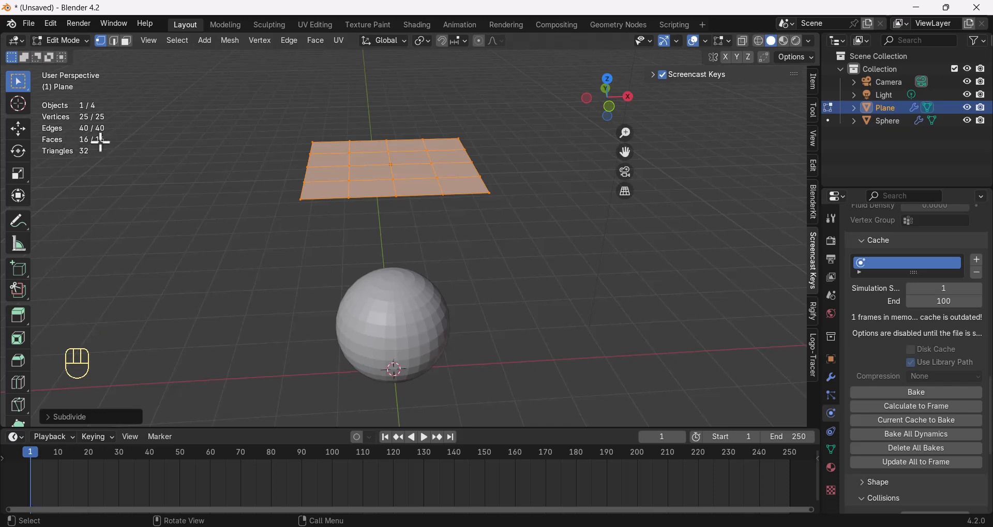
key("space")
key("space")
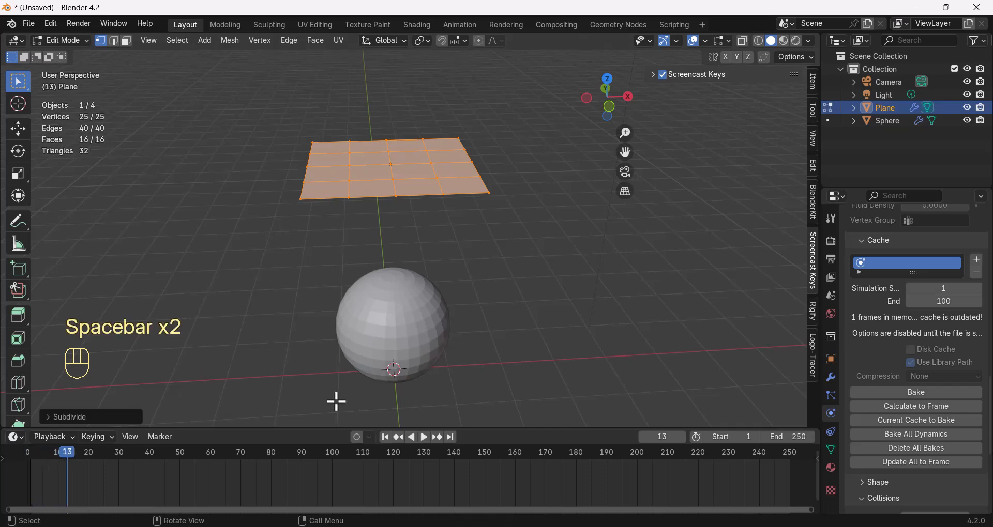
left_click(385, 437)
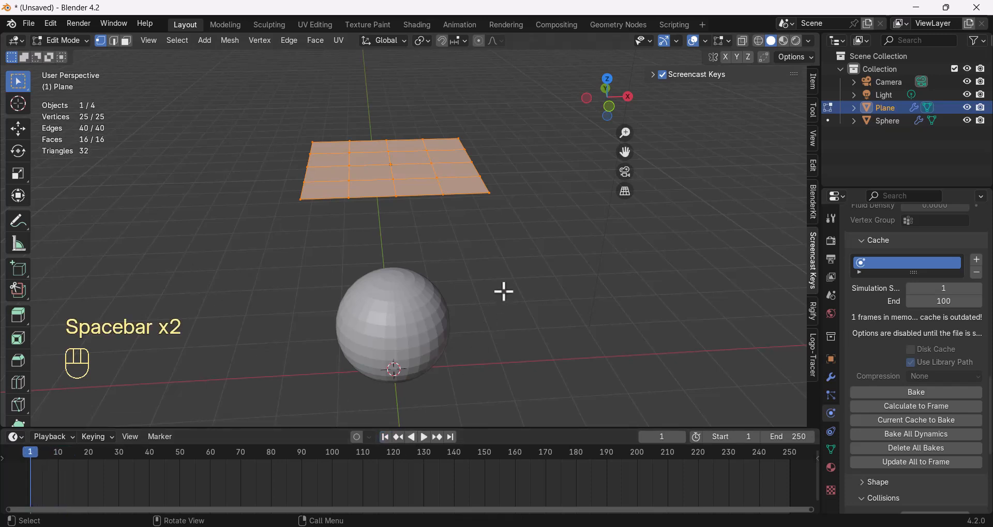
Return to Object Mode, bake the cloth simulation, and play it to frame 35 to inspect the drape over the sphere
key("Tab")
left_click(914, 393)
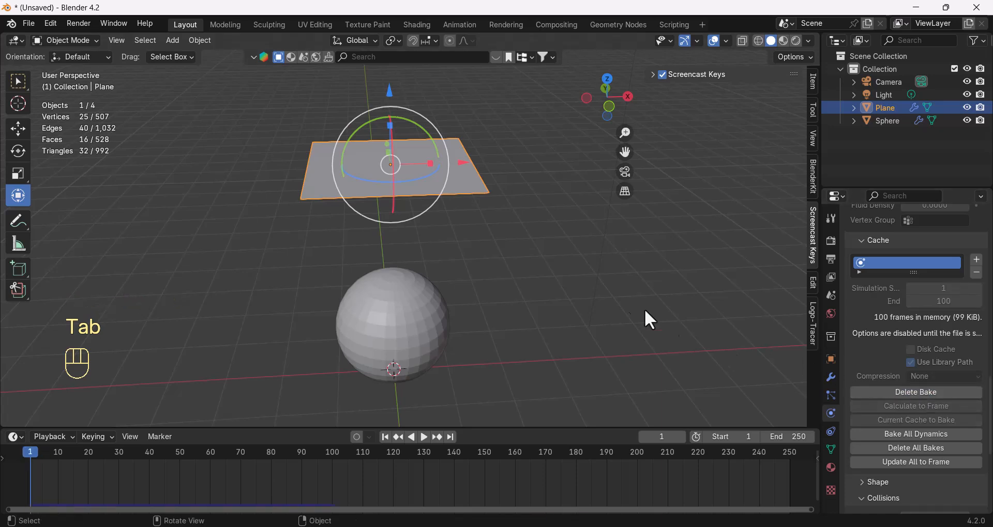
key("space")
key("space")
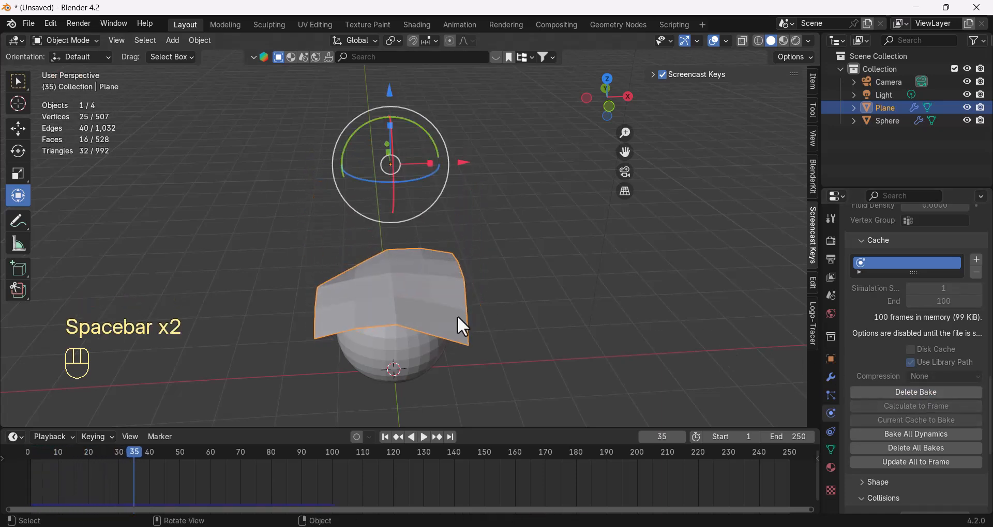
middle_click_drag(392, 335, 414, 306)
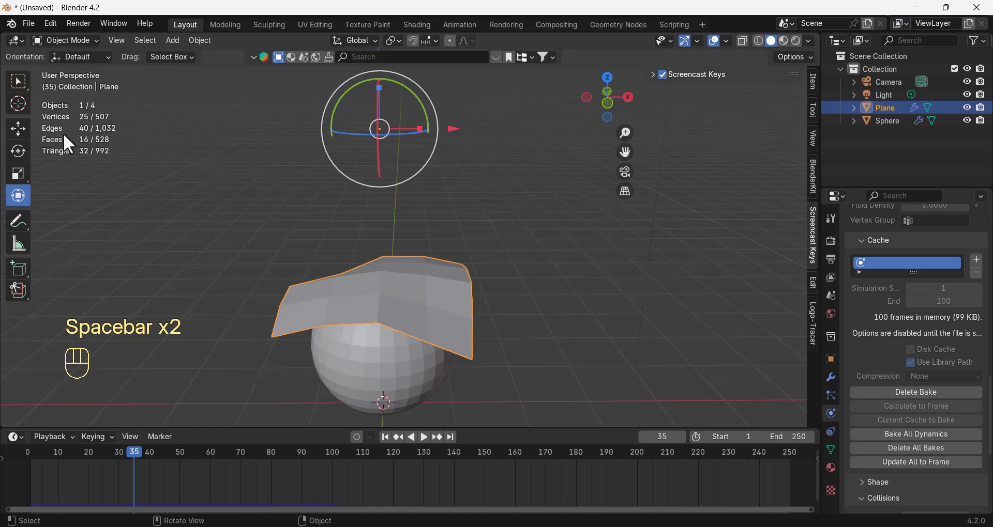
Review the draped plane around frame 35 and move the timeline back to frame 0
mouse_move(130, 455)
left_mouse_down()
mouse_move(153, 452)
mouse_move(135, 455)
left_mouse_up()
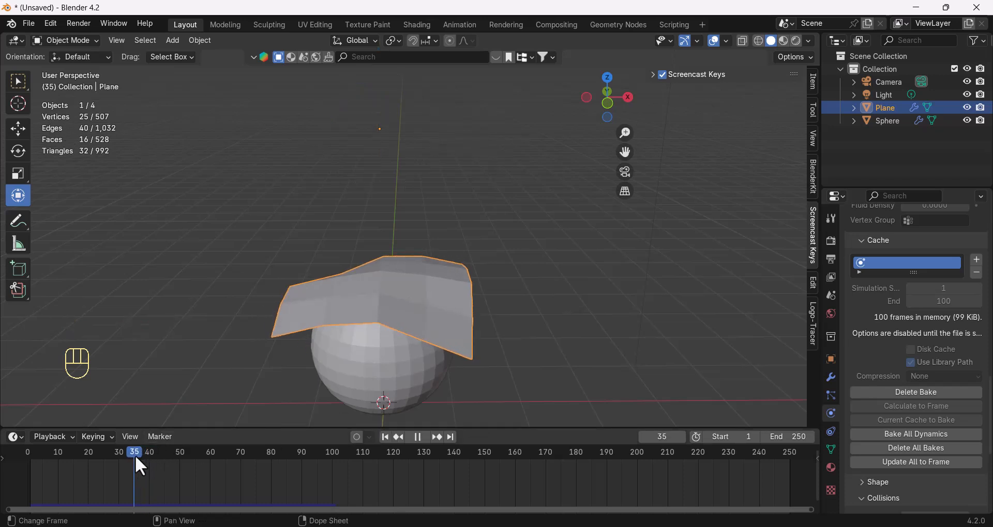
key("space")
middle_click_drag(288, 249, 314, 281)
left_click_drag(127, 454, 22, 486)
key("space")
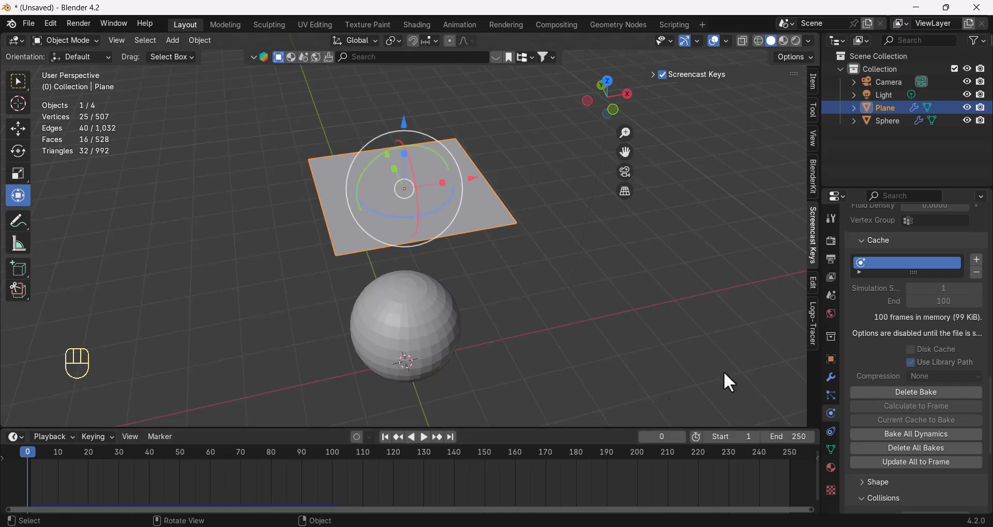
middle_click_drag(388, 212, 511, 252)
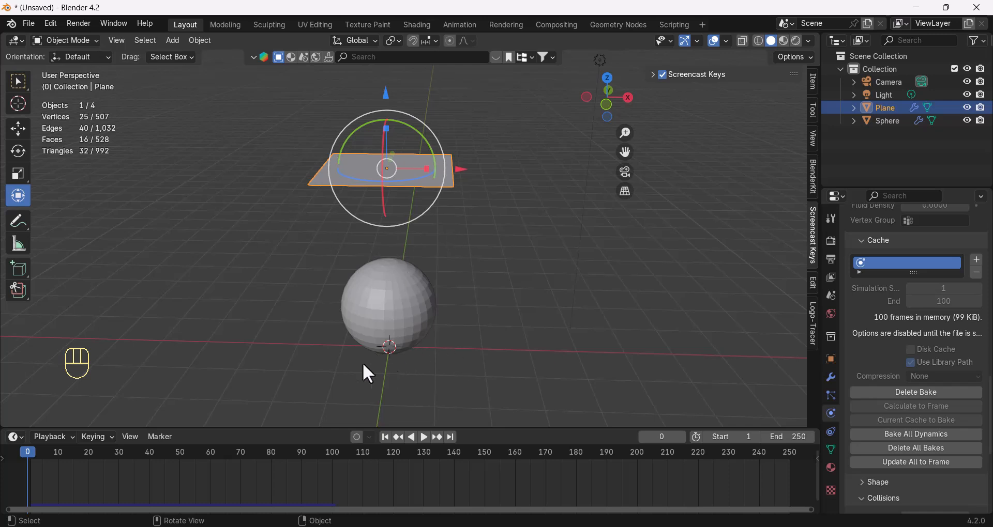
Delete the current cloth bake and apply another Subdivide to the whole plane in Edit Mode
left_click(917, 394)
key("Tab")
middle_click_drag(433, 186, 419, 195)
right_click(394, 174)
left_click(393, 176)
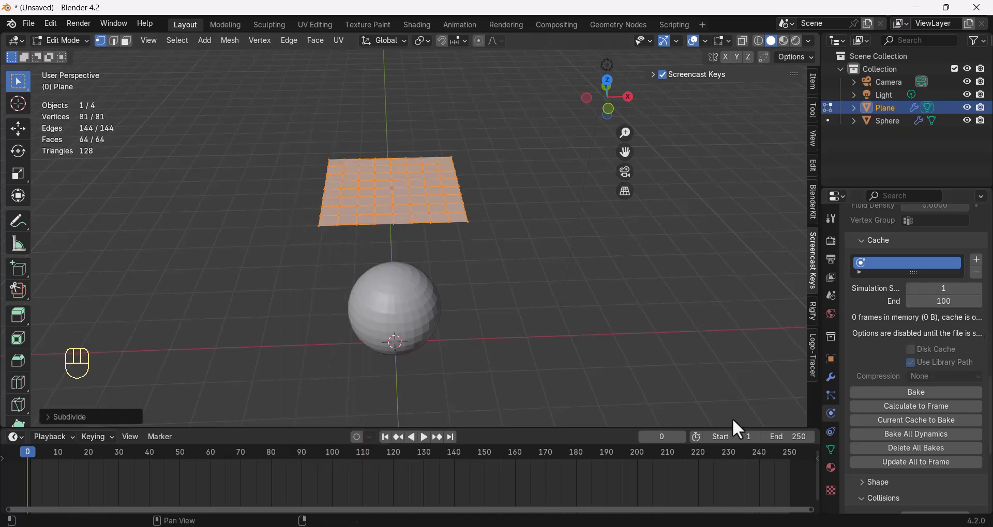
Raise the Subdivide operation's number of cuts until the plane has 400 faces, return to Object Mode, and deselect the plane
left_click(103, 419)
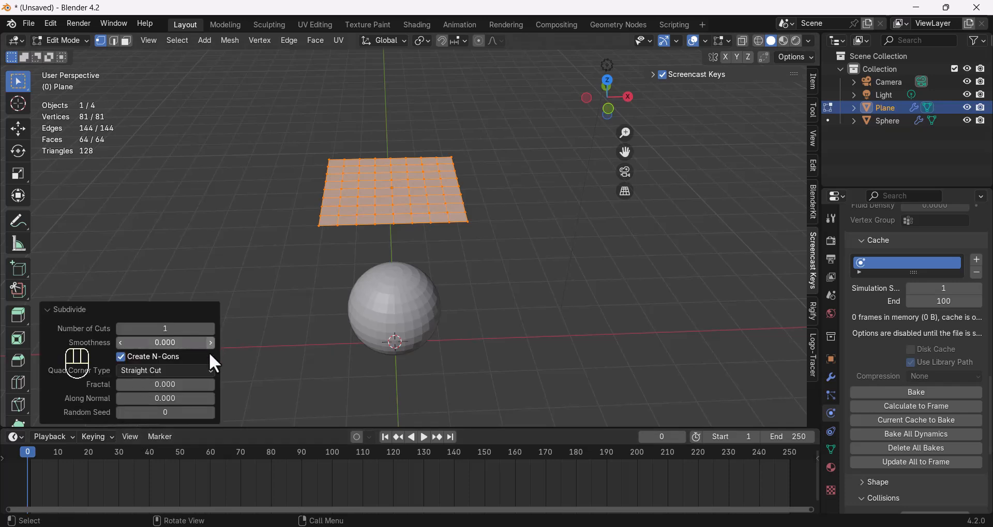
left_click_drag(211, 332, 236, 332)
left_click(120, 330)
key("Tab")
left_click(251, 212)
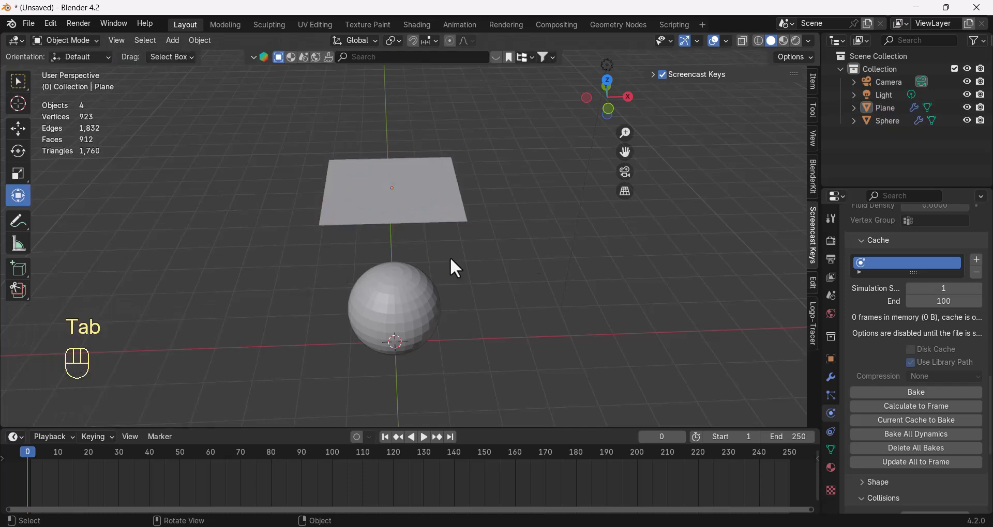
Bake the cloth simulation for the 400-face plane and play it to frame 40 to inspect the folds
left_click(908, 394)
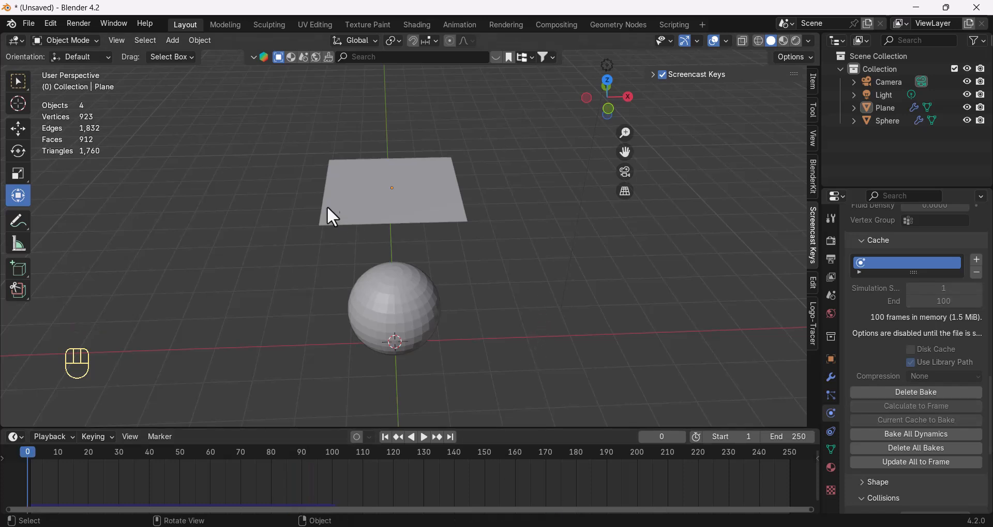
key("space")
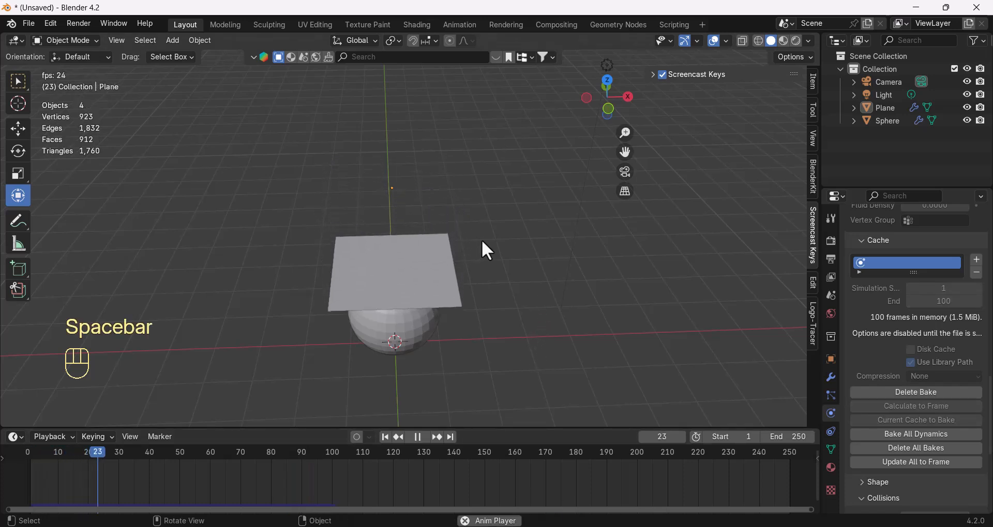
key("space")
mouse_move(463, 281)
middle_mouse_down()
mouse_move(447, 370)
mouse_move(430, 273)
mouse_move(460, 282)
middle_mouse_up()
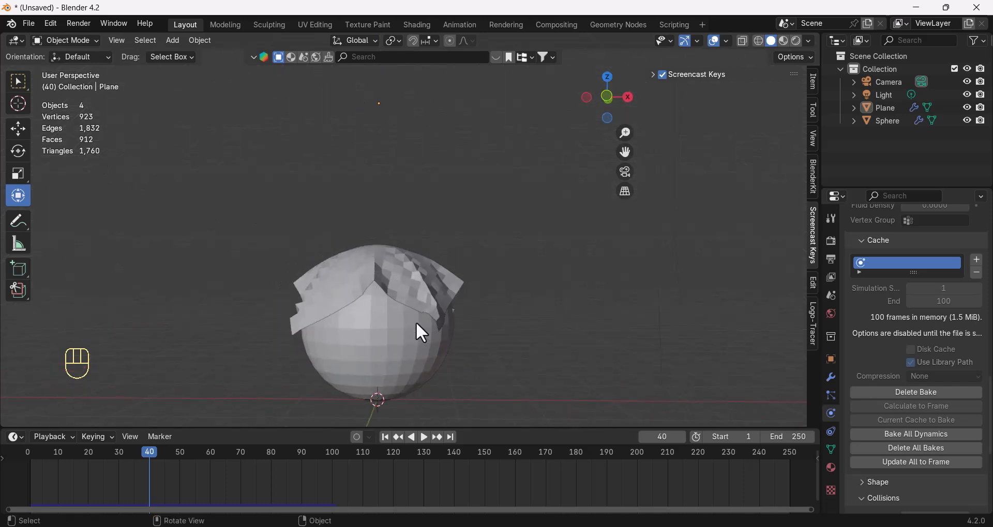
Try Shade Smooth on the draped plane, set it back to Shade Flat, and deselect it
left_click(348, 277)
mouse_move(412, 339)
middle_mouse_down()
mouse_move(394, 361)
mouse_move(388, 334)
middle_mouse_up()
right_click(388, 322)
left_click(332, 264)
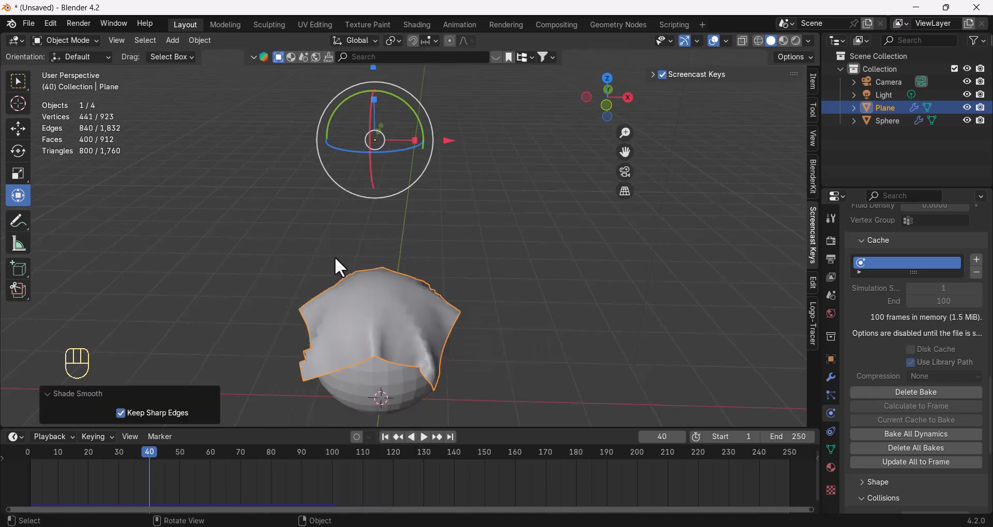
right_click(335, 267)
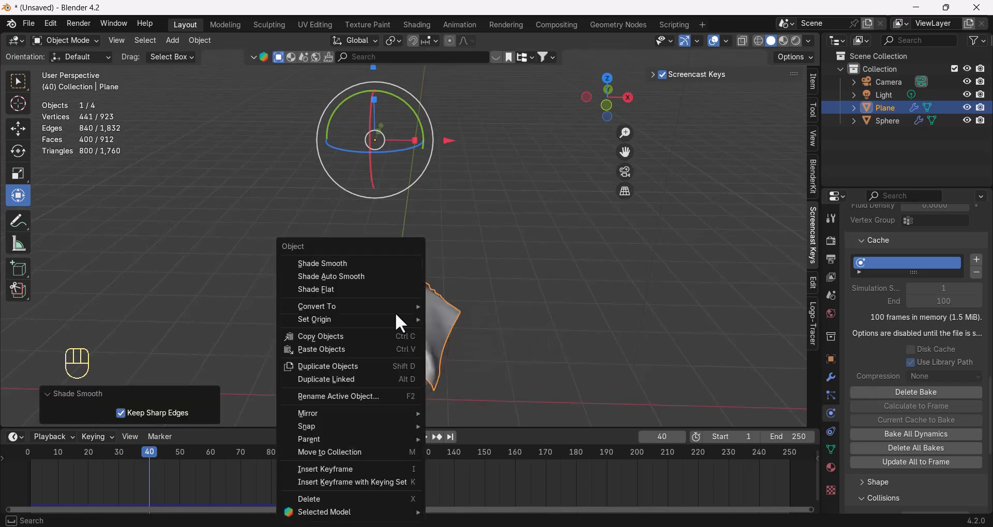
left_click(340, 291)
left_click(474, 287)
Replay the start of the simulation from frame 1, check the selected plane's vertex and face counts, and return to frame 1
middle_click_drag(477, 288, 396, 425)
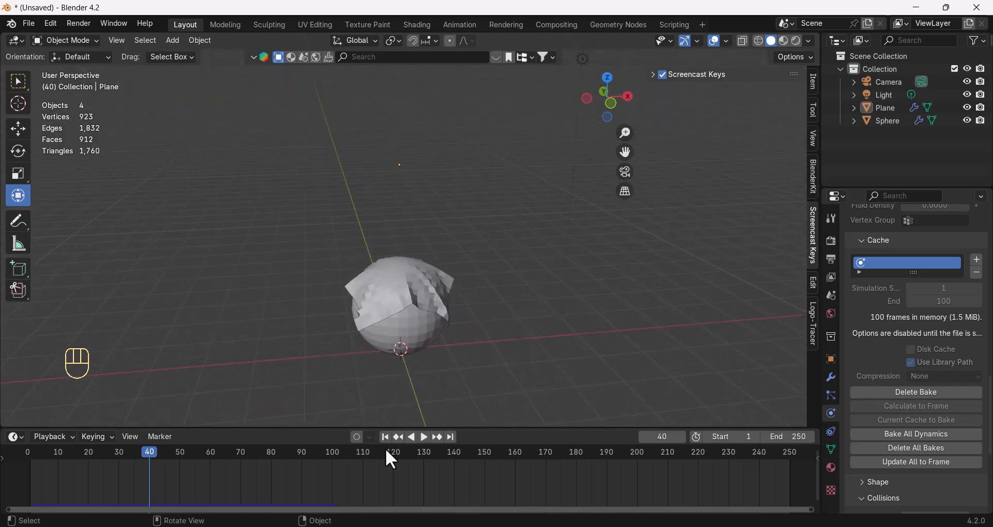
left_click(386, 437)
middle_click_drag(438, 328, 448, 299)
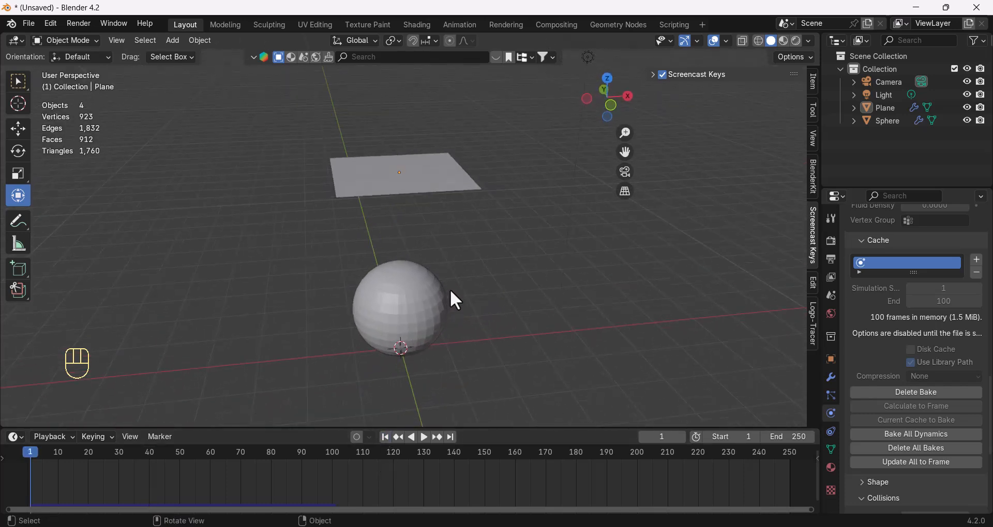
key("space")
key("space")
left_click(409, 216)
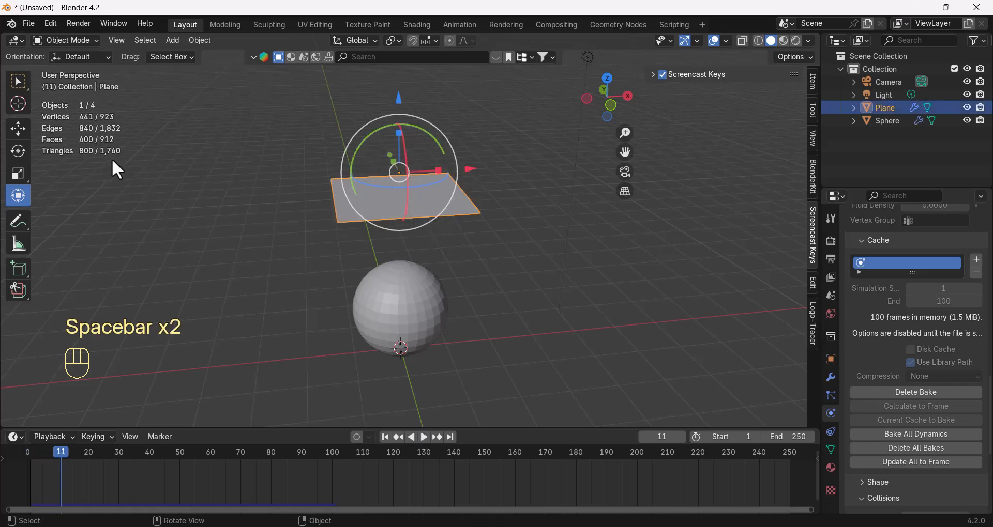
left_click(385, 436)
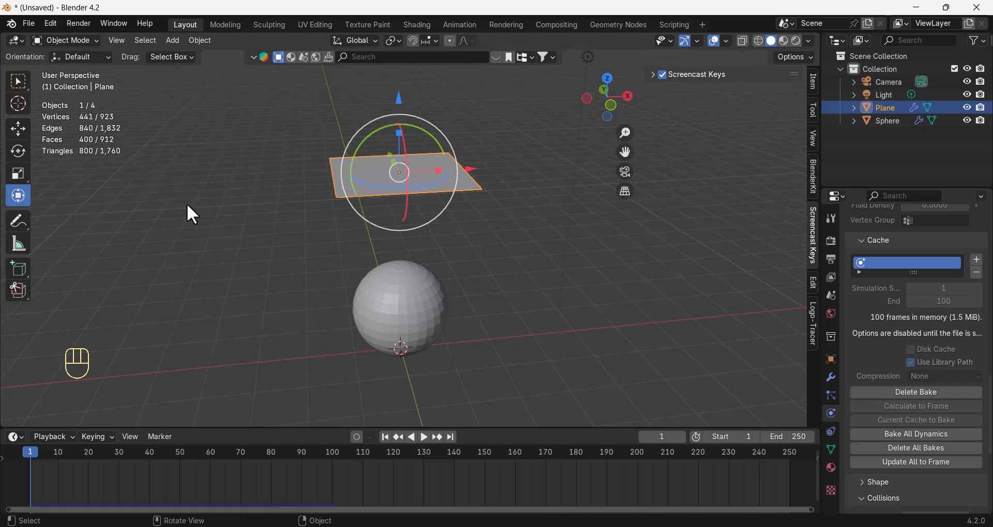
Subdivide the plane three more times in Edit Mode, reaching 25,600 faces, and return to Object Mode
key("Tab")
right_click(204, 179)
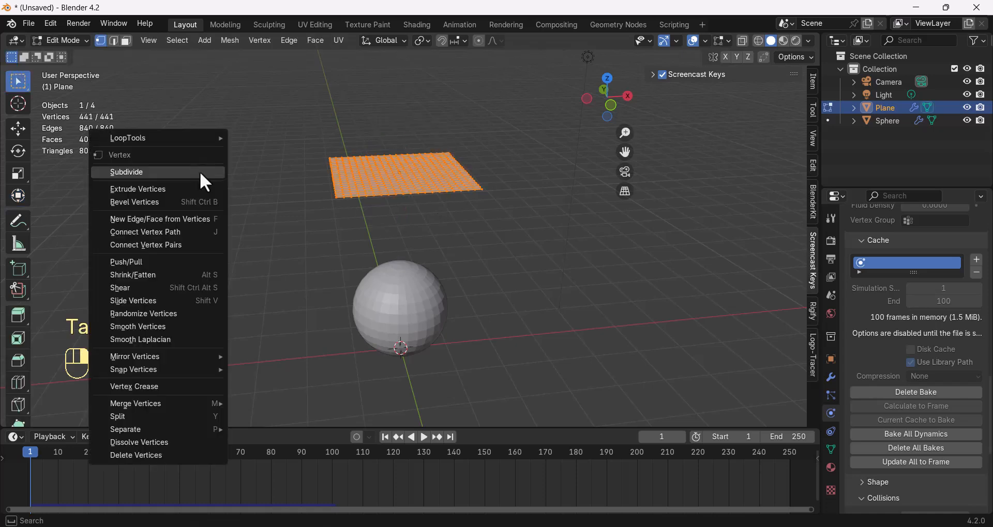
left_click(201, 173)
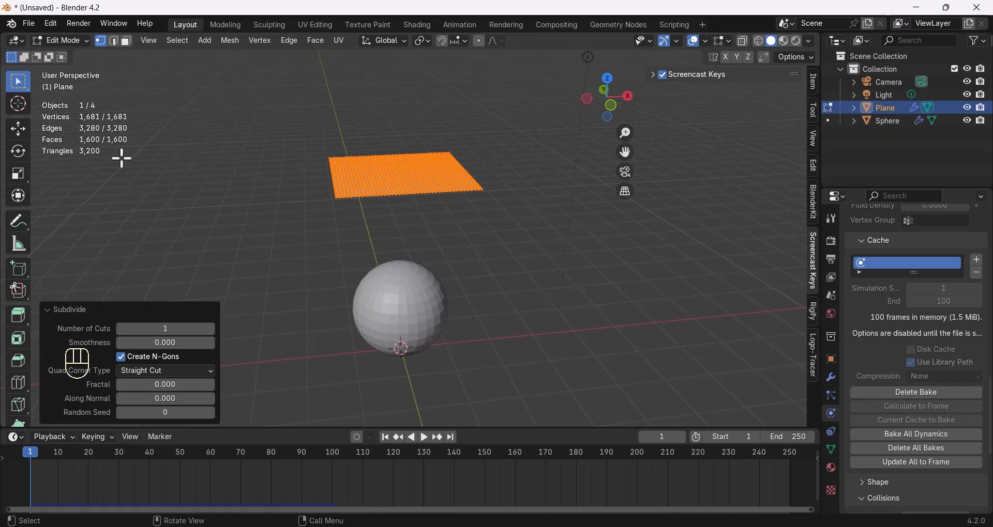
right_click(178, 181)
left_click(156, 181)
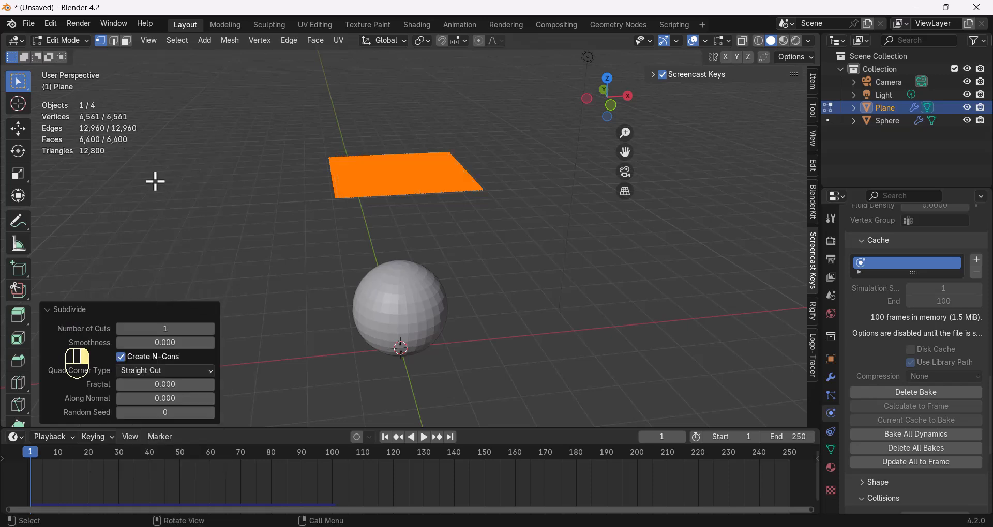
right_click(271, 182)
left_click(263, 181)
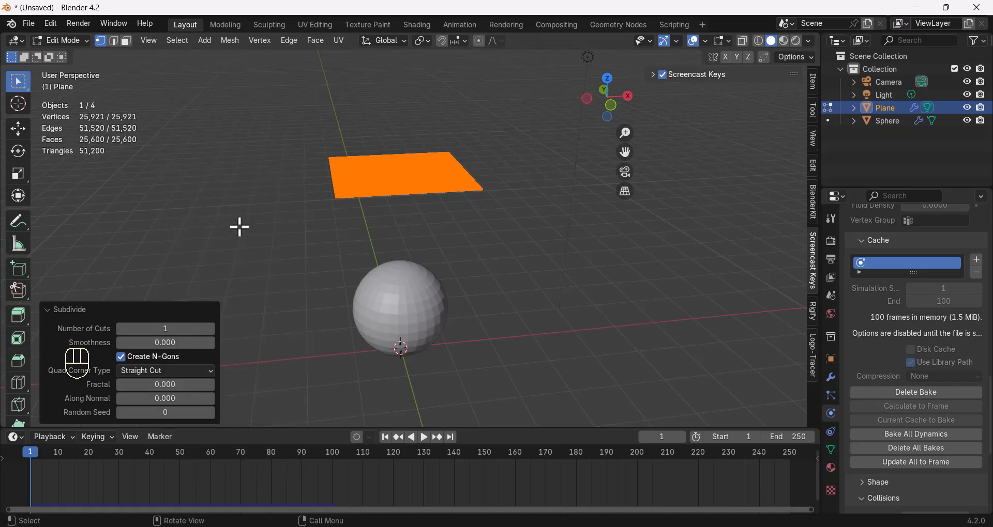
key("Tab")
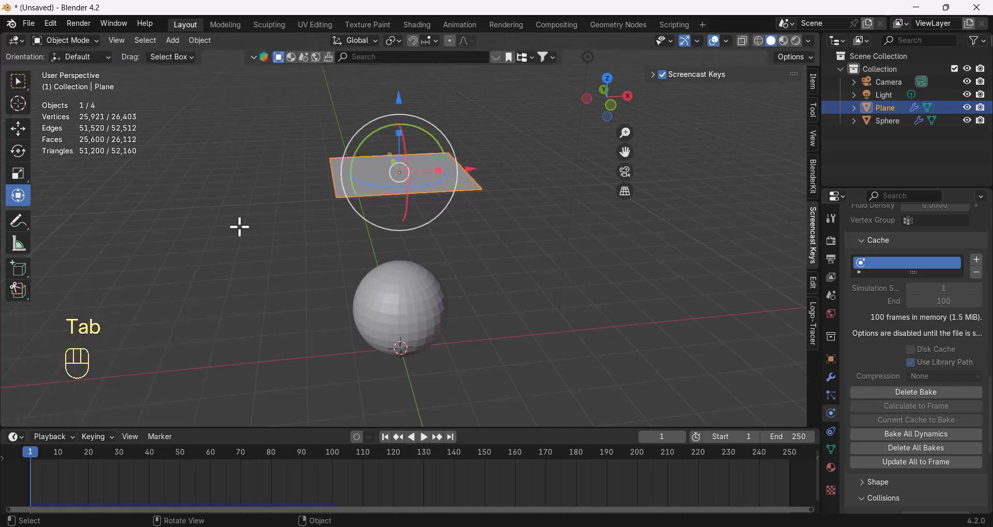
Replace the outdated bake with a new cloth bake for the 25,600-face plane and deselect the plane
left_click(914, 394)
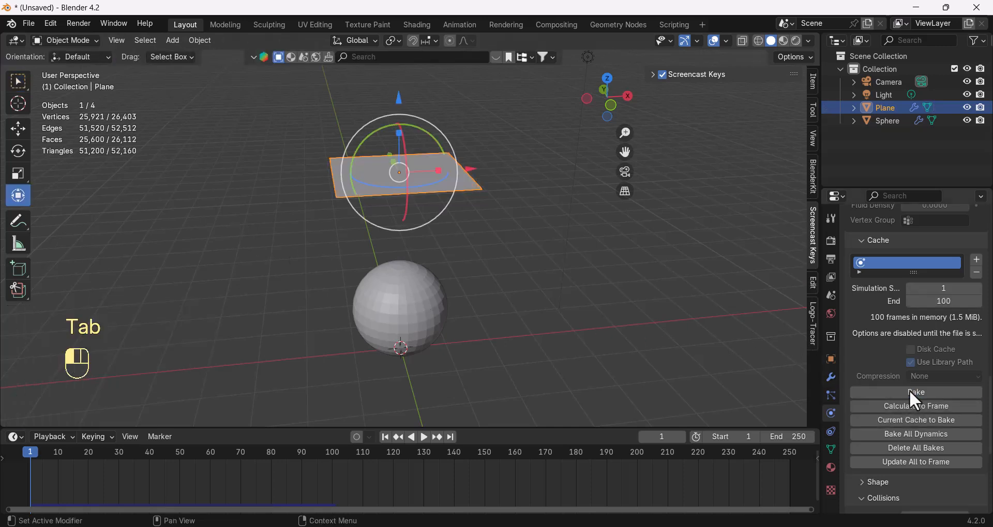
left_click(911, 392)
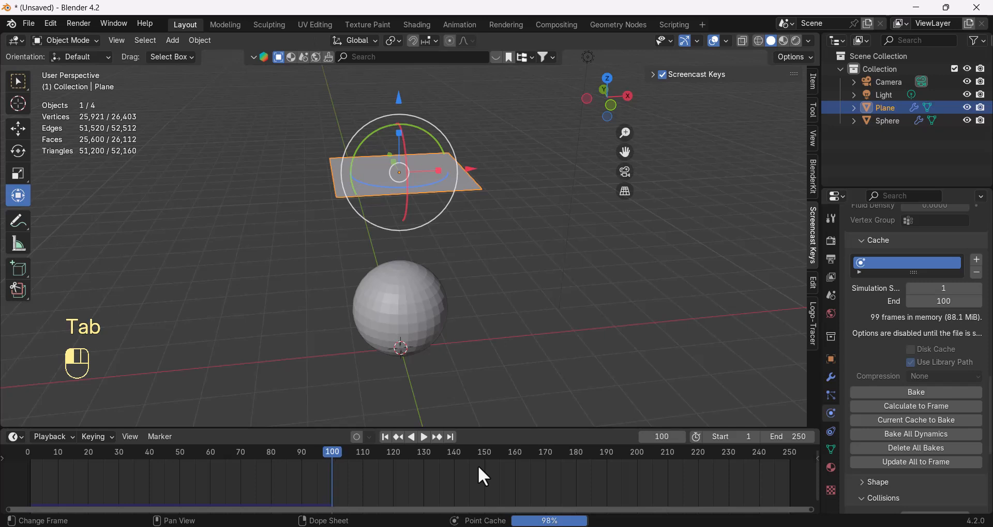
left_click(506, 350)
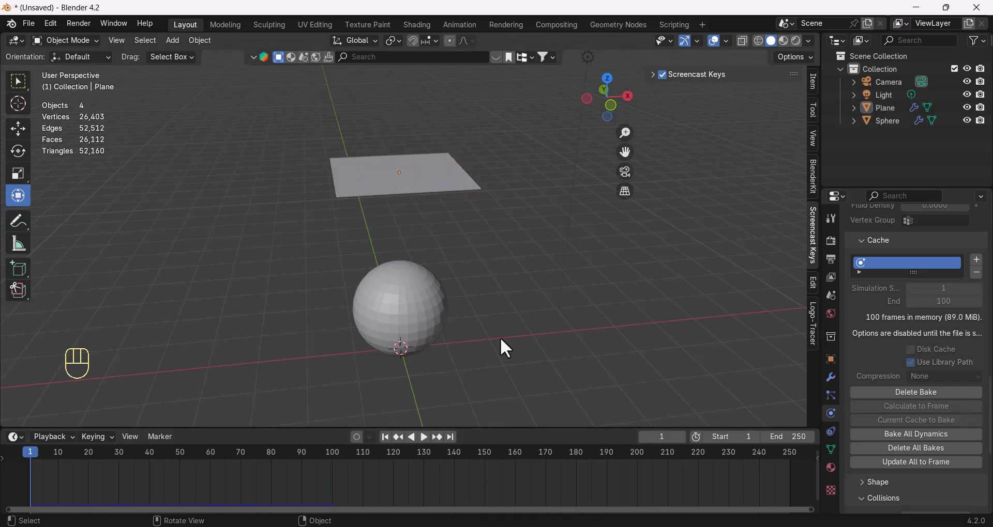
Play the baked simulation to frame 46 and inspect the fine wrinkles on the sphere up close
left_click(425, 438)
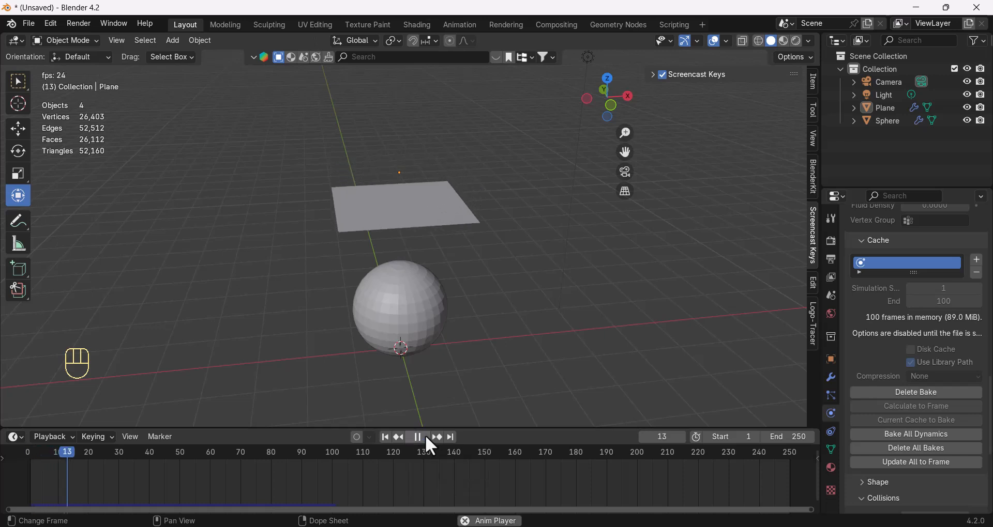
left_click(419, 438)
scroll(434, 341, "up", 4)
scroll(469, 350, "down", 2)
middle_click_drag(472, 351, 489, 277, "shift")
scroll(455, 255, "up", 3)
Apply Shade Smooth to the draped high-resolution plane
left_click(455, 255)
right_click(454, 254)
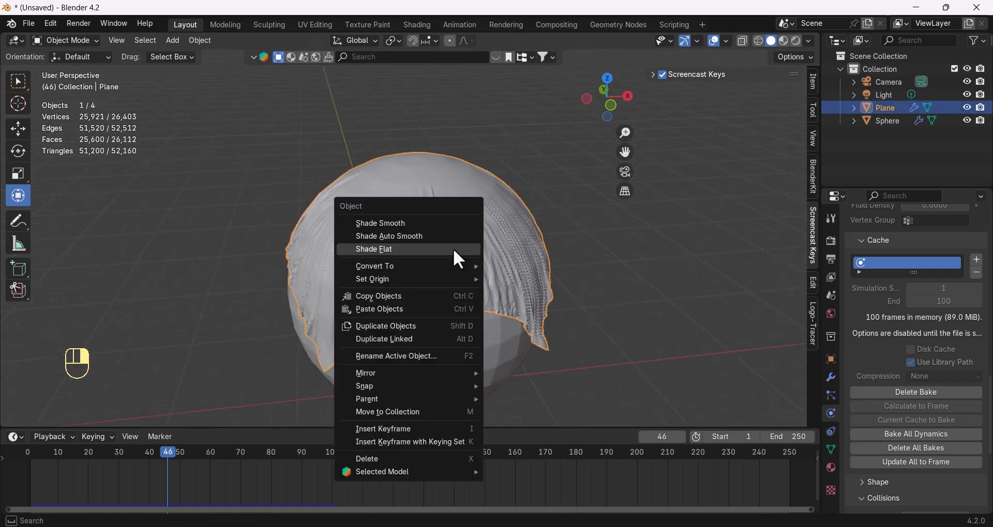
left_click(393, 224)
Add a level 3 Subdivision modifier to the plane, show its modifier settings, and deselect the plane
key("ctrl")
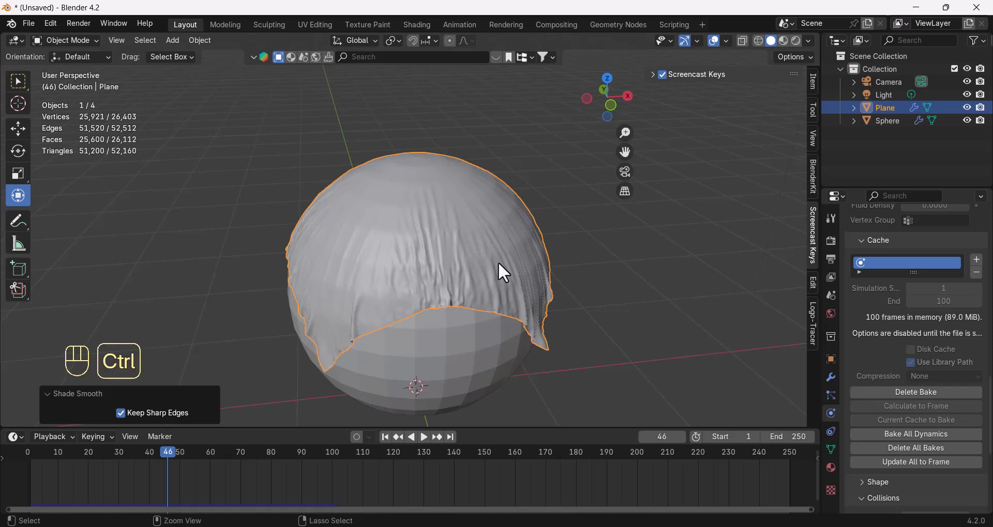
key("ctrl+3")
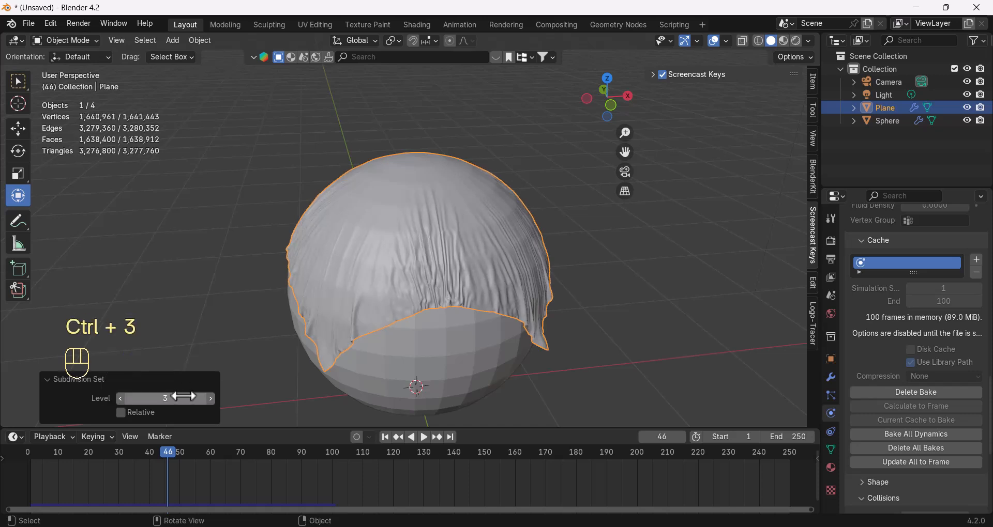
left_click(826, 381)
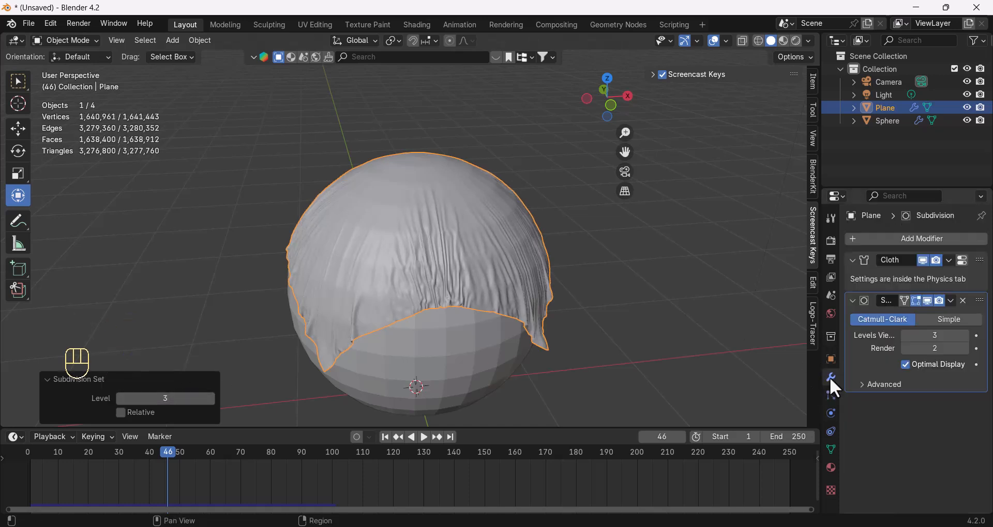
left_click(813, 315)
left_click(624, 313)
Replay the smoothed cloth simulation from frame 1 and stop at frame 42 to inspect the final drape
middle_click_drag(623, 312, 572, 274)
key("shift+Left")
scroll(542, 334, "down", 6)
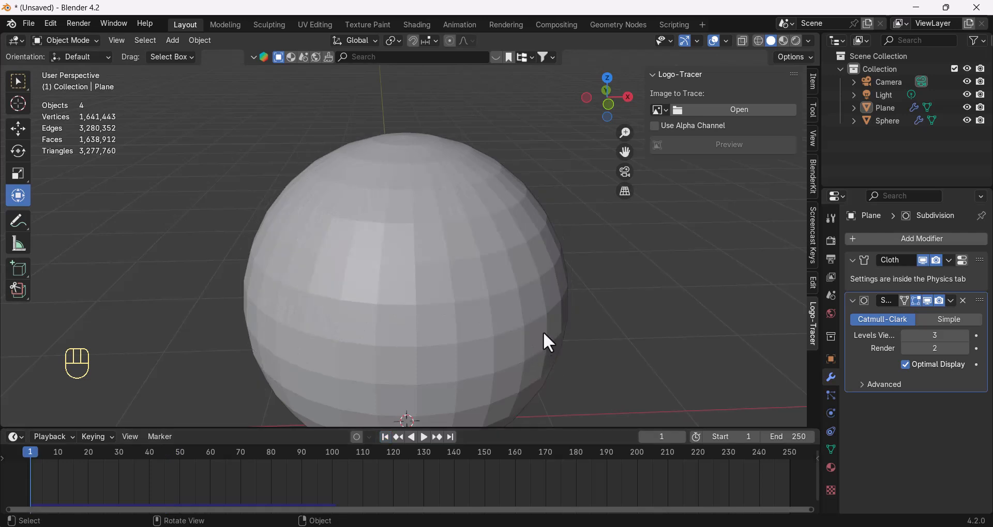
middle_click_drag(542, 326, 489, 300)
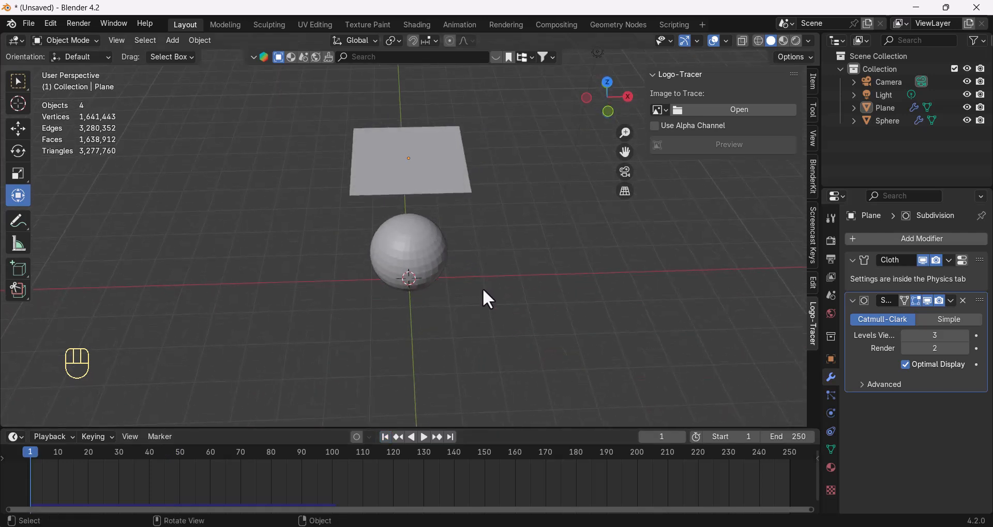
key("space")
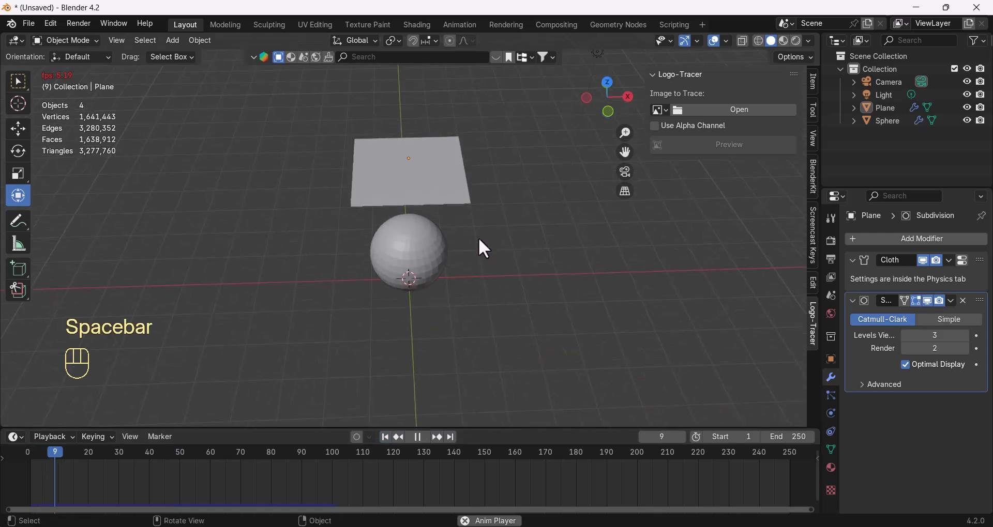
scroll(454, 216, "up", 2)
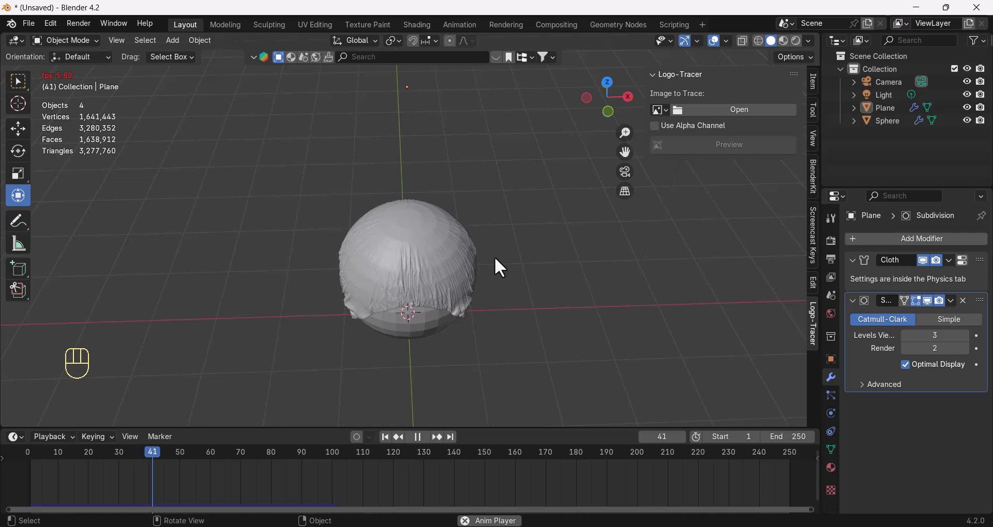
key("space")
mouse_move(466, 286)
middle_mouse_down()
mouse_move(443, 299)
mouse_move(481, 243)
mouse_move(526, 259)
mouse_move(463, 278)
middle_mouse_up()
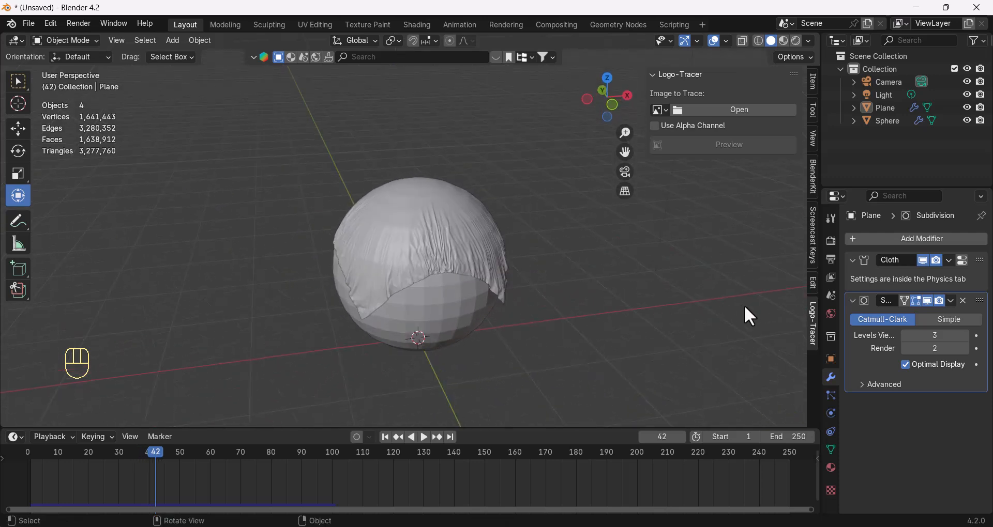